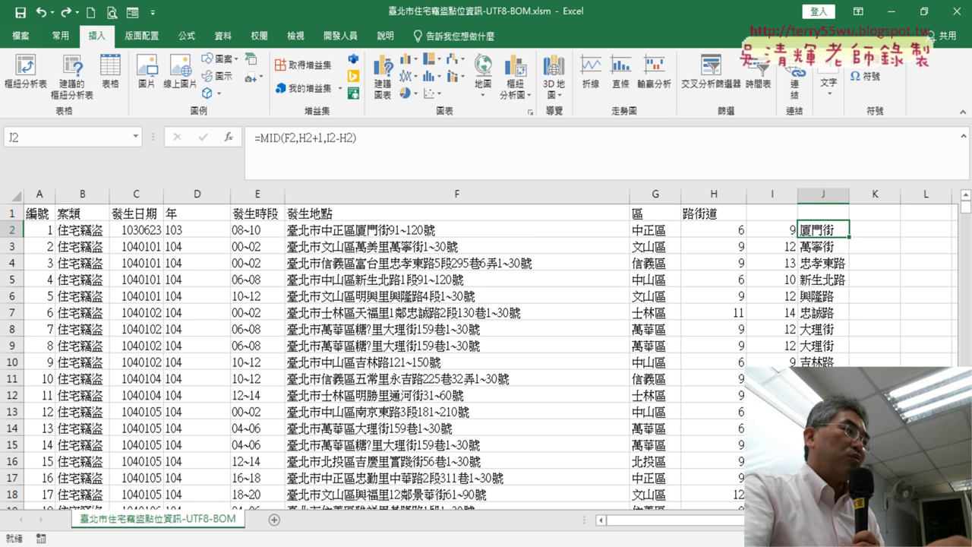
- In the Google Docs notes, select the three-line combined formula under 'K2最後改為'
{"action": "left_click", "coordinate": [199, 517]}
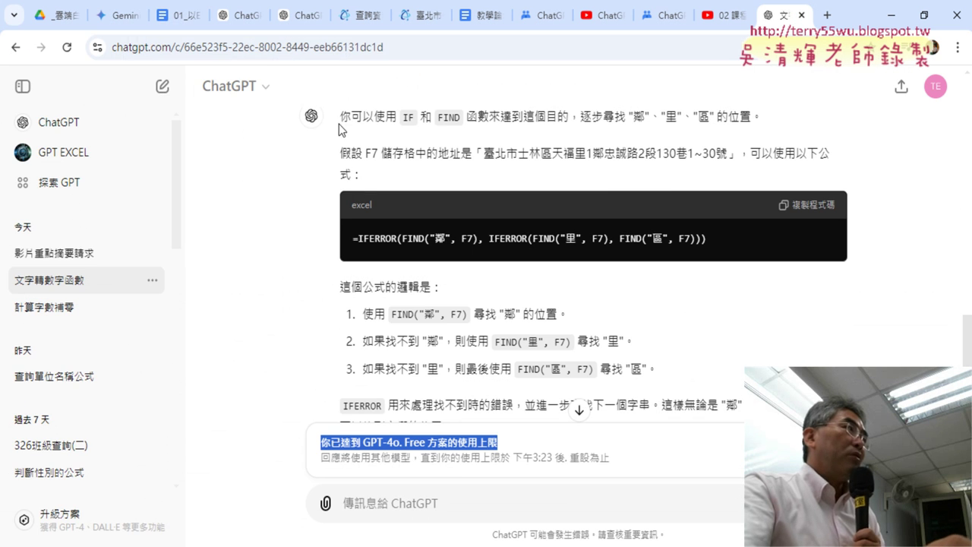
{"action": "left_click", "coordinate": [175, 15]}
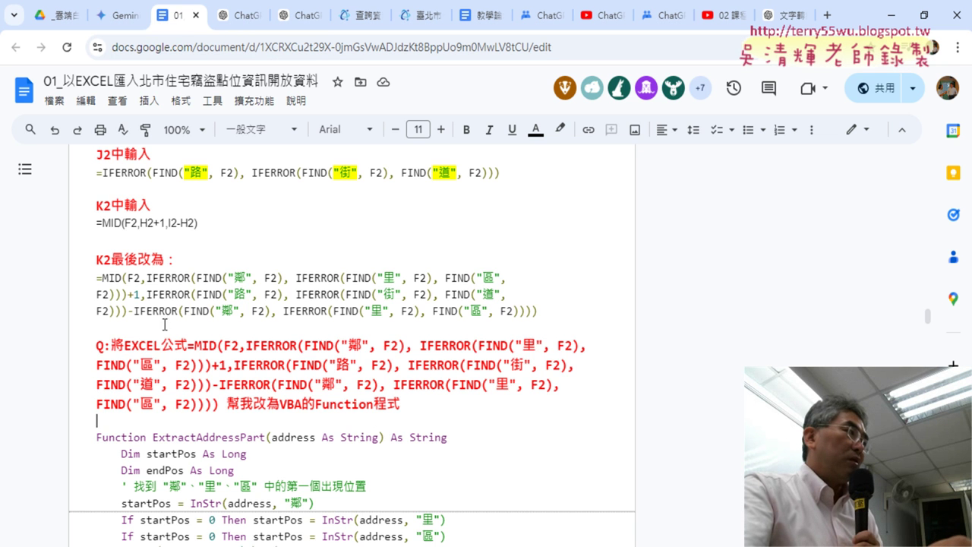
{"action": "scroll", "coordinate": [164, 324], "scroll_direction": "up", "scroll_amount": 2}
{"action": "left_click", "coordinate": [105, 306]}
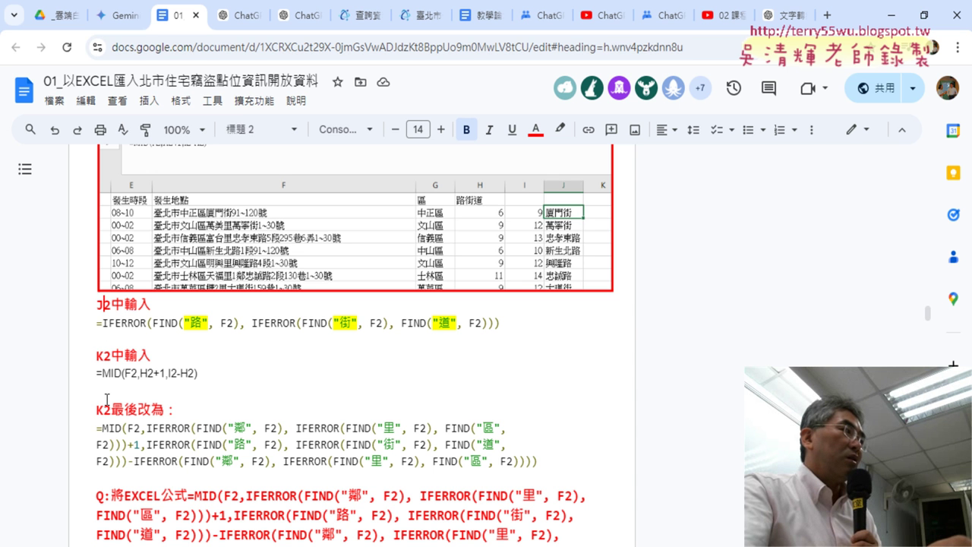
{"action": "left_click_drag", "start_coordinate": [99, 427], "coordinate": [551, 466]}
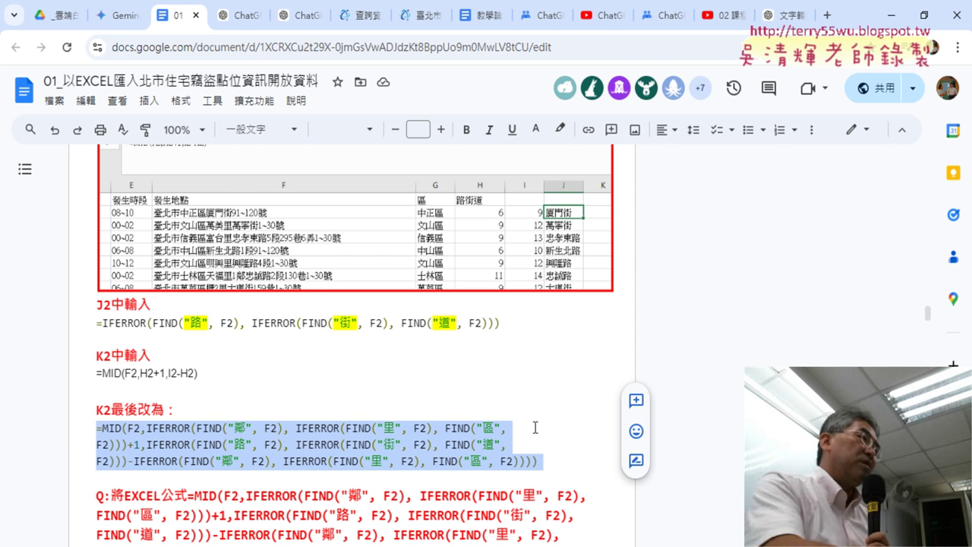
- Paste the combined MID street-name formula into cell H2
{"action": "key", "text": "alt+Tab"}
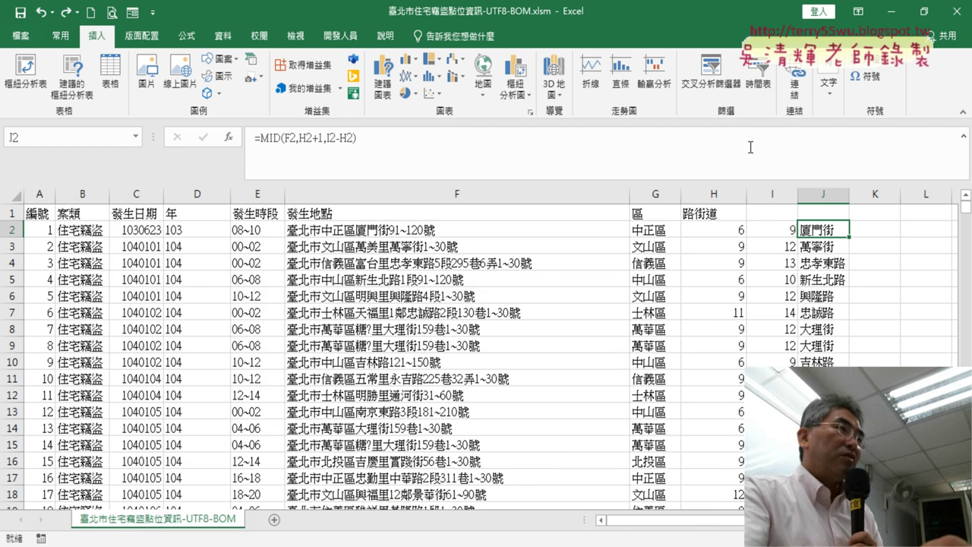
{"action": "left_click", "coordinate": [712, 231]}
{"action": "key", "text": "ctrl+v"}
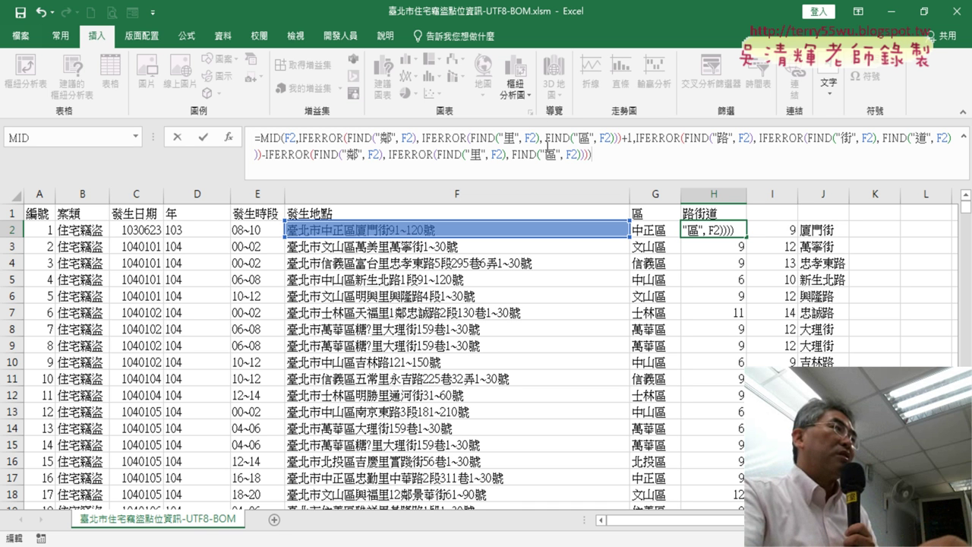
{"action": "left_click", "coordinate": [203, 137]}
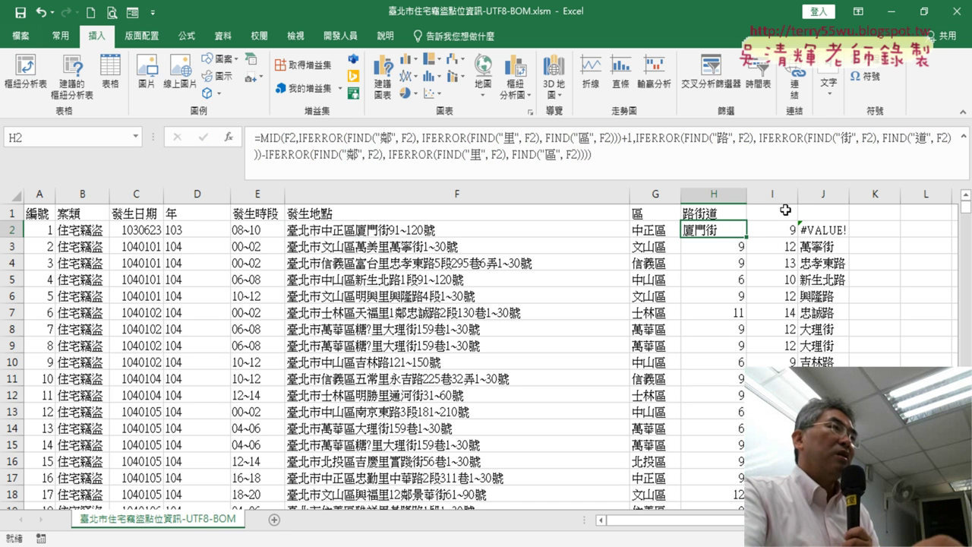
- Clear helper columns I and J, then fill H2's formula down column H
{"action": "left_click_drag", "start_coordinate": [773, 195], "coordinate": [822, 194]}
{"action": "right_click", "coordinate": [811, 262]}
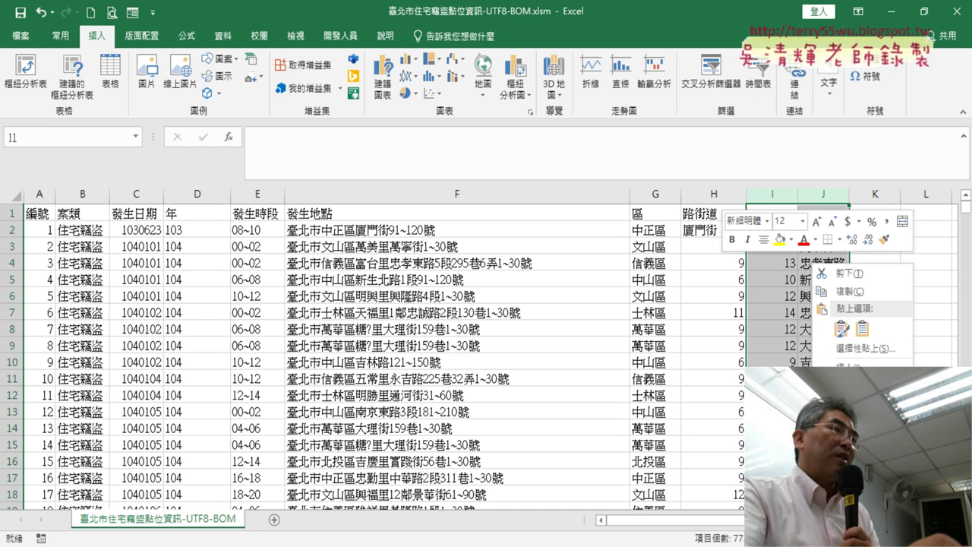
{"action": "left_click", "coordinate": [859, 400]}
{"action": "left_click", "coordinate": [734, 232]}
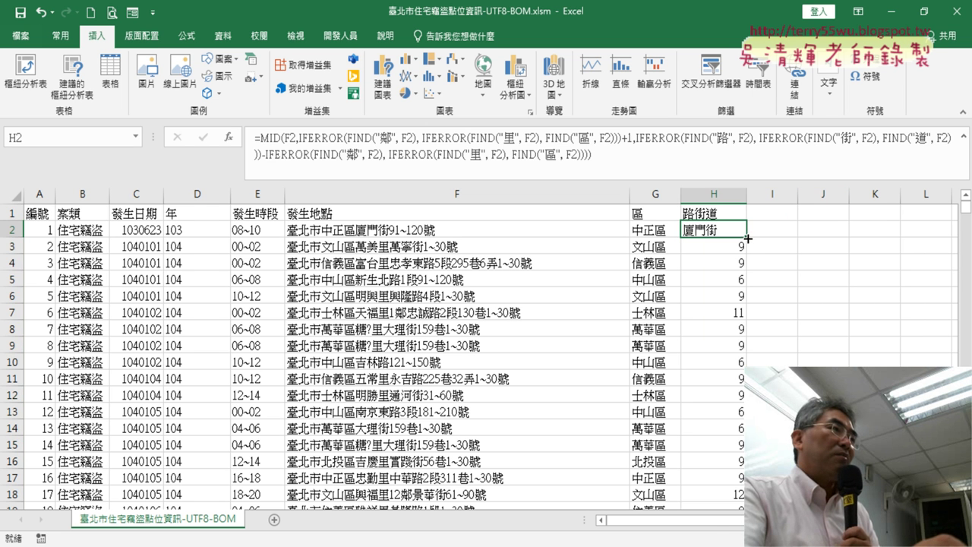
{"action": "double_click", "coordinate": [747, 238]}
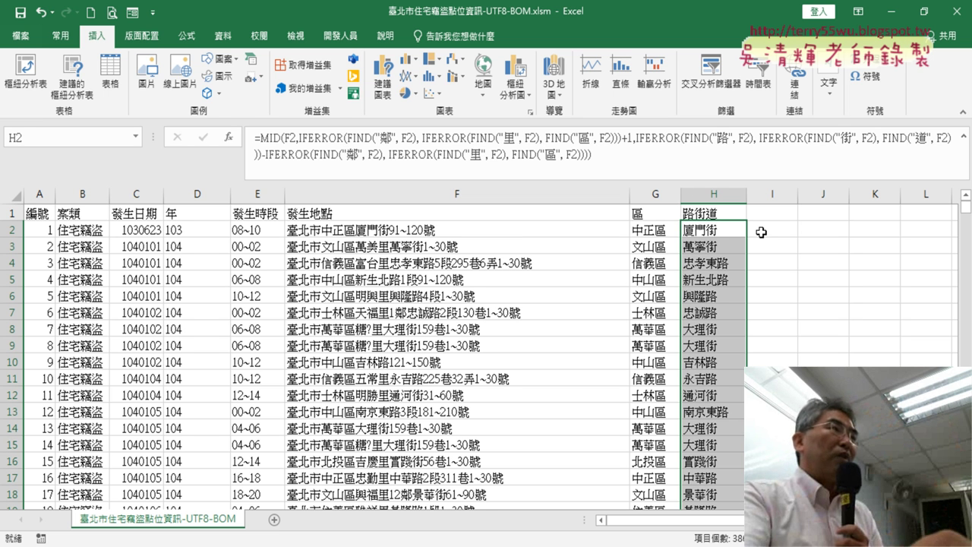
- Copy the full H2 street-name formula text from the formula bar
{"action": "left_click_drag", "start_coordinate": [632, 161], "coordinate": [255, 135]}
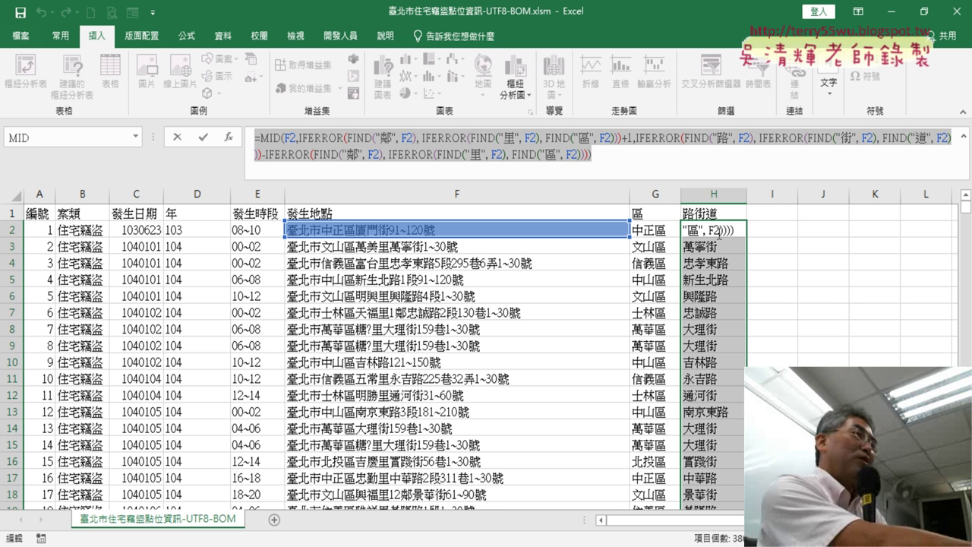
{"action": "key", "text": "ctrl+Return"}
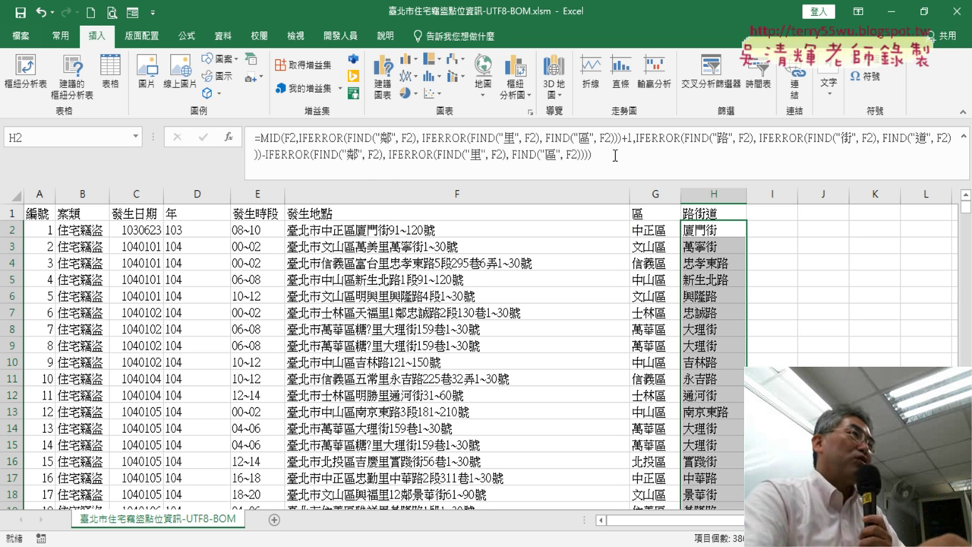
{"action": "triple_click", "coordinate": [614, 155]}
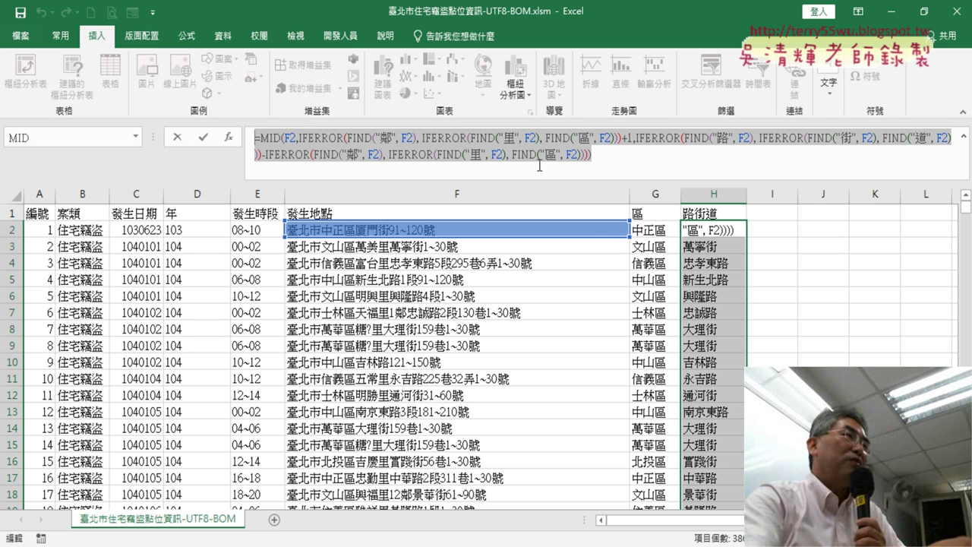
{"action": "right_click", "coordinate": [551, 157]}
{"action": "left_click", "coordinate": [575, 179]}
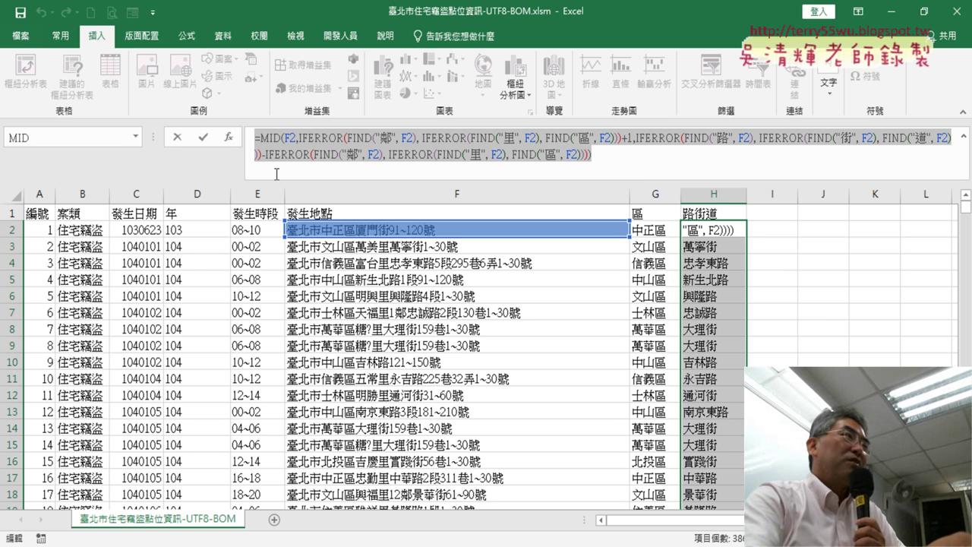
{"action": "left_click", "coordinate": [180, 140]}
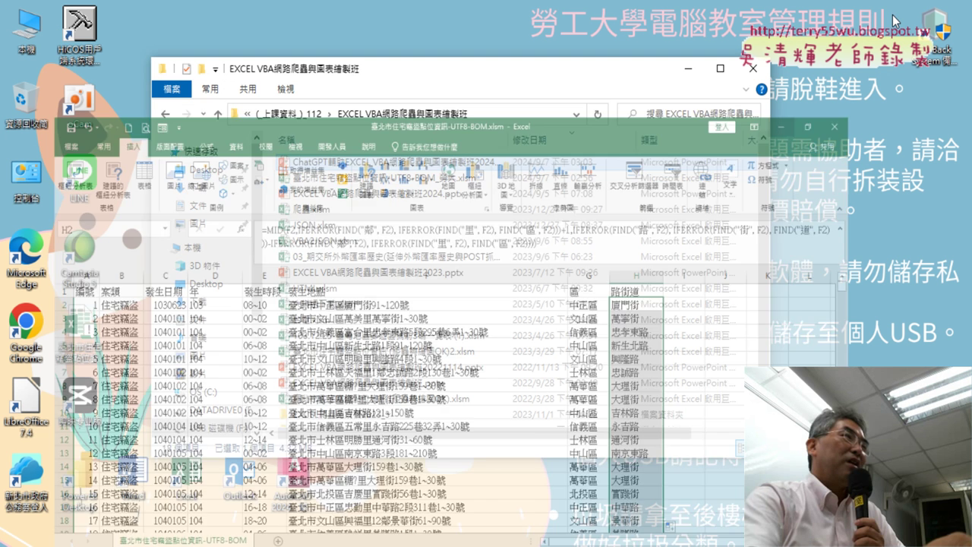
{"action": "key", "text": "alt+Tab"}
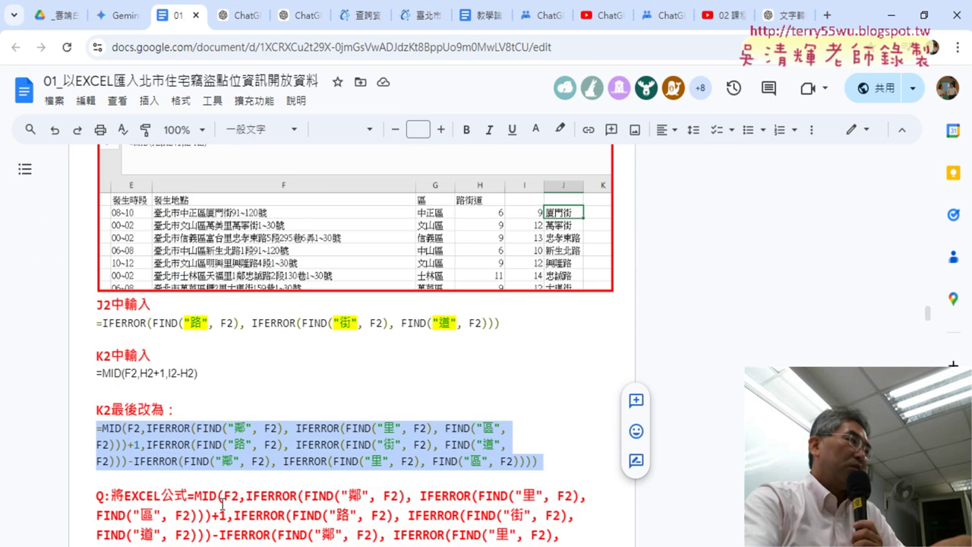
{"action": "scroll", "coordinate": [312, 346], "scroll_direction": "down", "scroll_amount": 3}
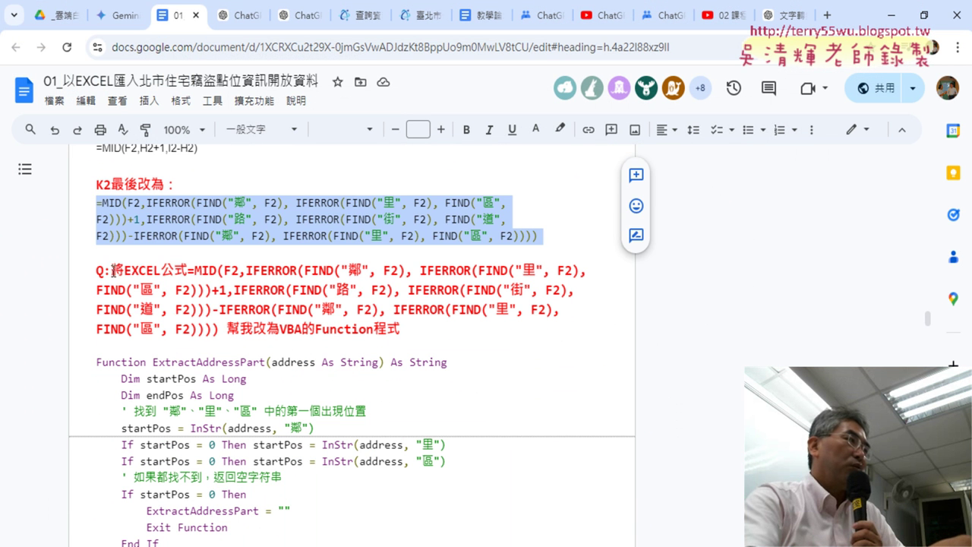
{"action": "mouse_move", "coordinate": [111, 271]}
{"action": "left_mouse_down"}
{"action": "mouse_move", "coordinate": [219, 272]}
{"action": "mouse_move", "coordinate": [293, 290]}
{"action": "mouse_move", "coordinate": [227, 327]}
{"action": "mouse_move", "coordinate": [281, 332]}
{"action": "left_mouse_up"}
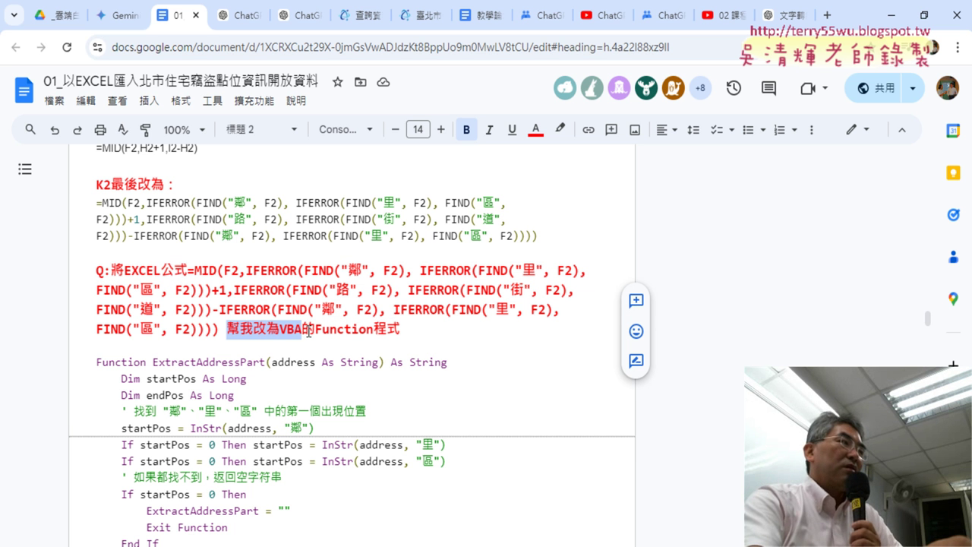
{"action": "left_click_drag", "start_coordinate": [316, 335], "coordinate": [398, 335]}
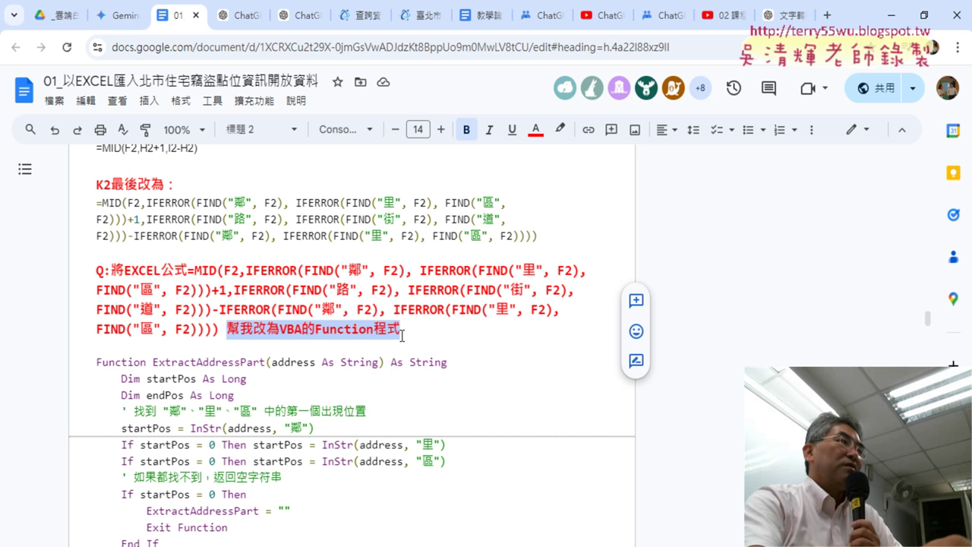
{"action": "key", "text": "Right"}
{"action": "left_click_drag", "start_coordinate": [330, 330], "coordinate": [398, 335]}
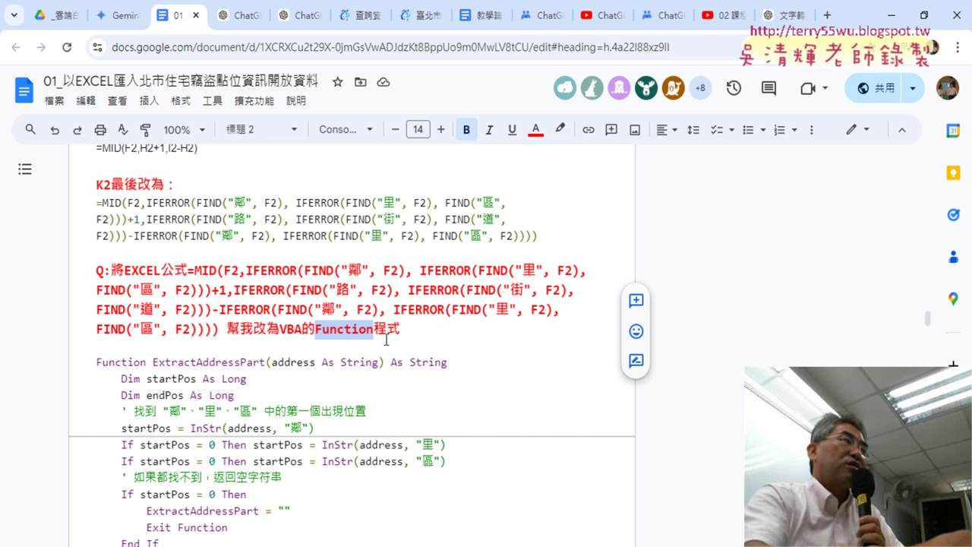
{"action": "key", "text": "alt+Tab"}
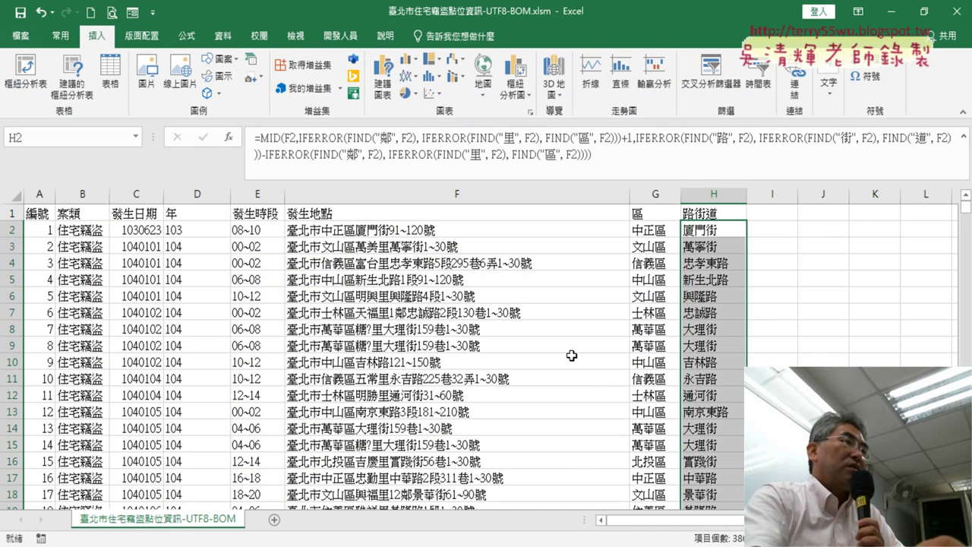
- Check the street names in column H, then select the VBA Function question paragraph in Google Docs
{"action": "left_click", "coordinate": [821, 231]}
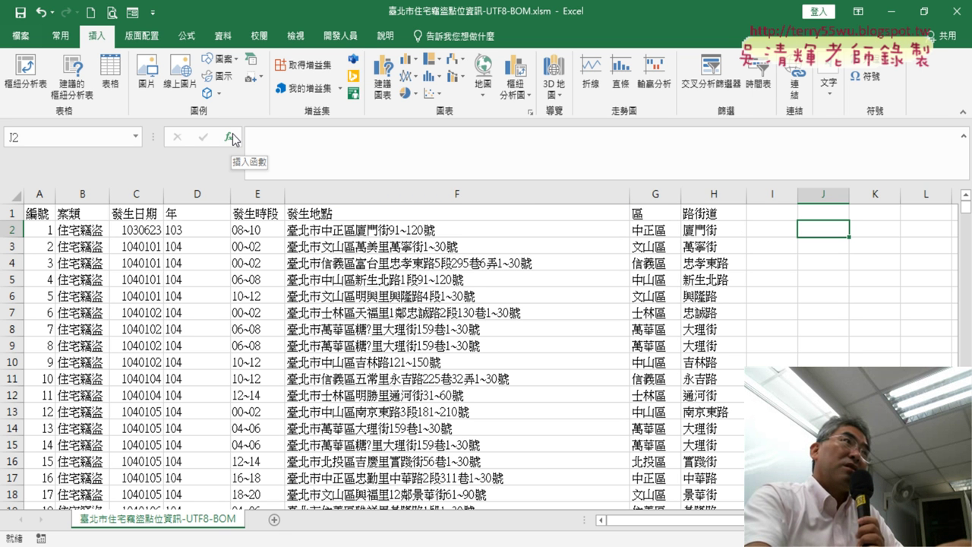
{"action": "left_click", "coordinate": [891, 13]}
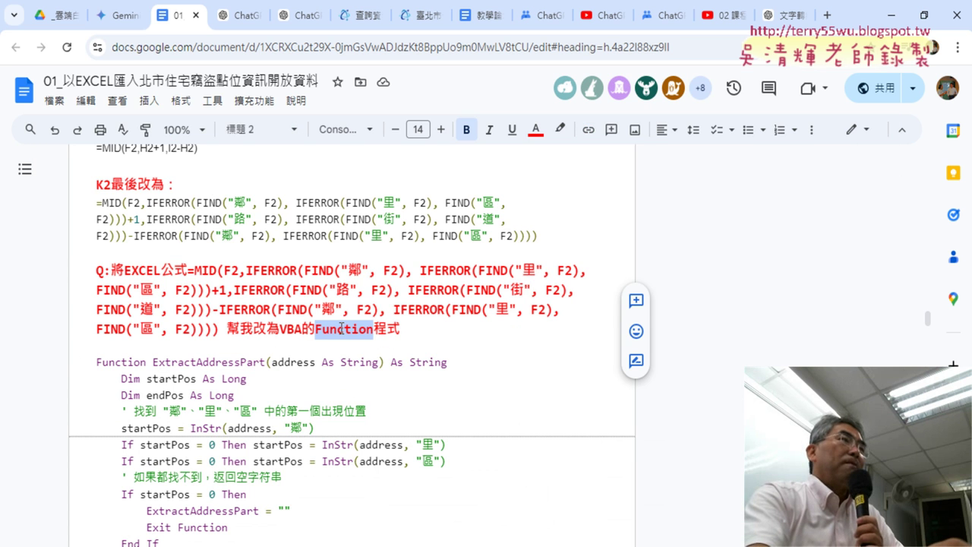
{"action": "key", "text": "alt+Tab"}
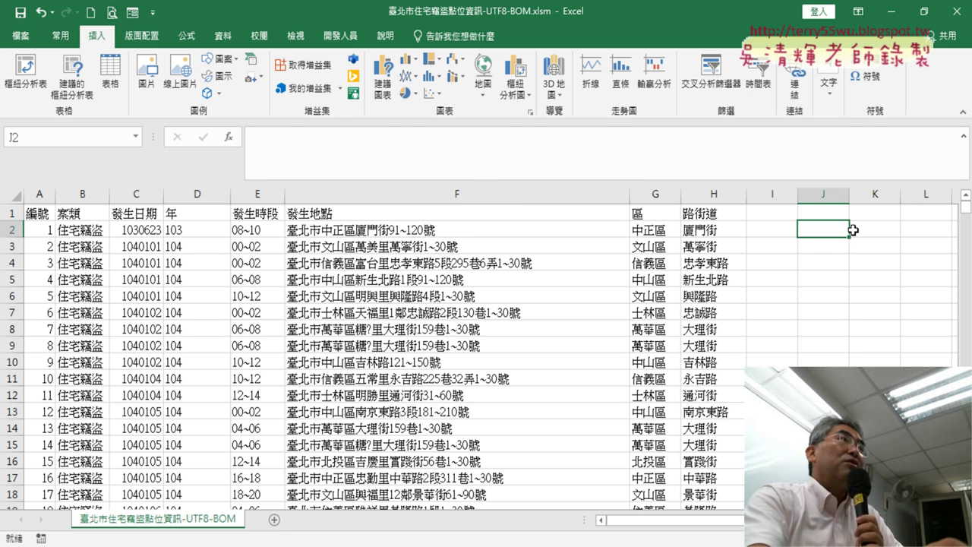
{"action": "mouse_move", "coordinate": [725, 225]}
{"action": "left_mouse_down"}
{"action": "mouse_move", "coordinate": [744, 291]}
{"action": "mouse_move", "coordinate": [739, 230]}
{"action": "left_mouse_up"}
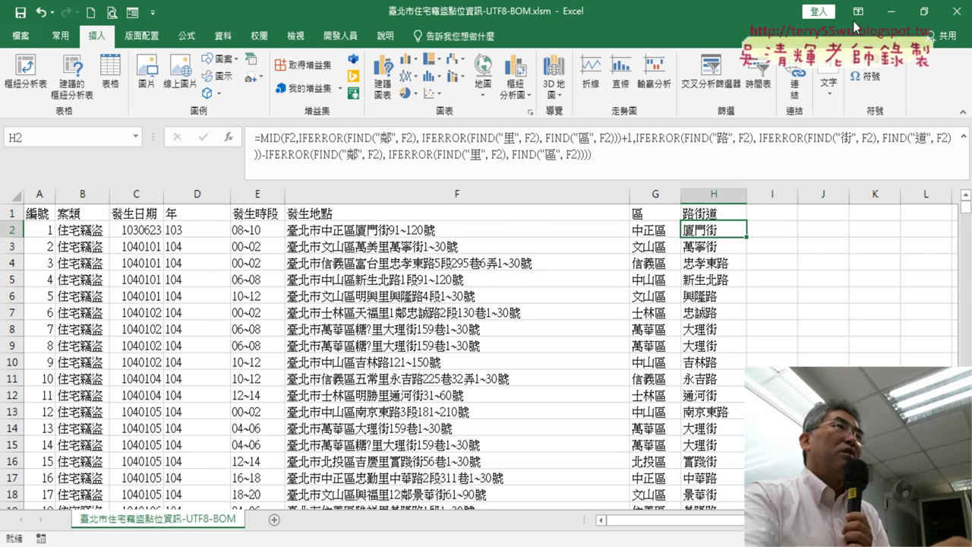
{"action": "left_click", "coordinate": [890, 12]}
{"action": "left_click_drag", "start_coordinate": [401, 328], "coordinate": [127, 272]}
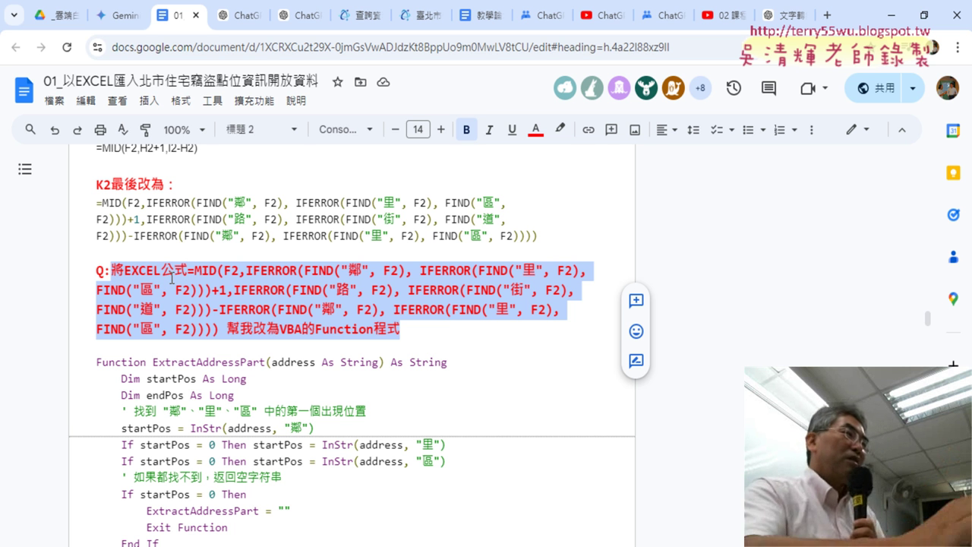
- Paste the formula with '幫我改為VBA的Function程式' into a new ChatGPT message
{"action": "left_click", "coordinate": [786, 17]}
{"action": "left_click", "coordinate": [483, 495]}
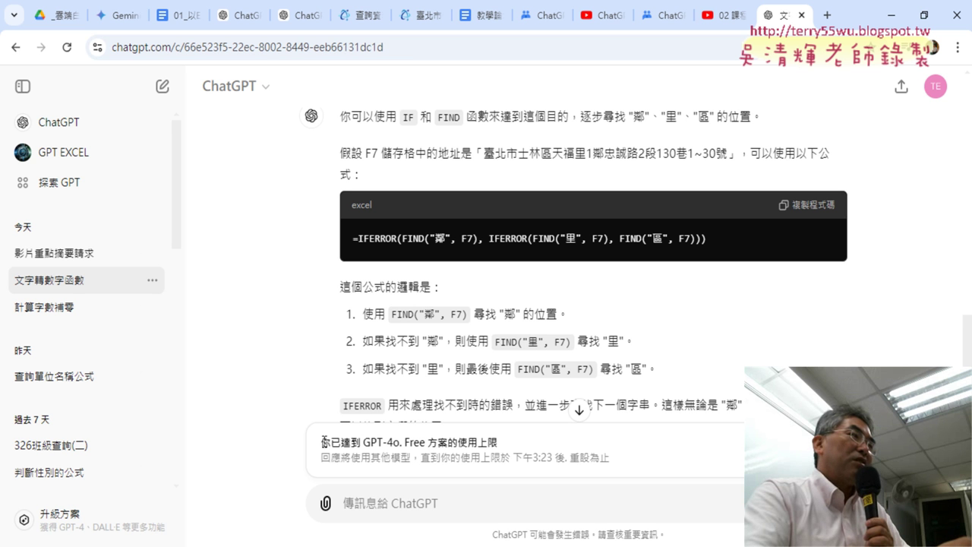
{"action": "left_click_drag", "start_coordinate": [323, 442], "coordinate": [491, 439]}
{"action": "left_click", "coordinate": [448, 495]}
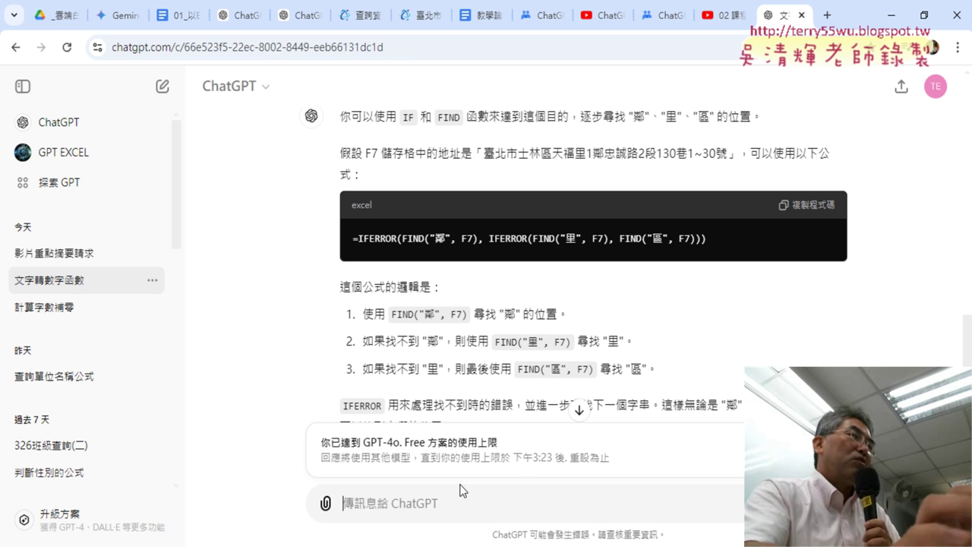
{"action": "key", "text": "ctrl+v"}
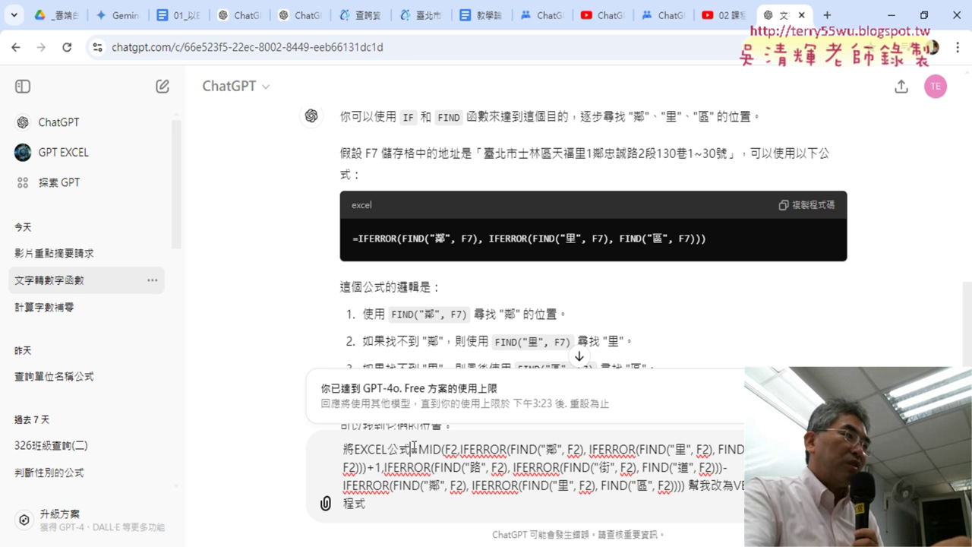
{"action": "left_click_drag", "start_coordinate": [411, 450], "coordinate": [683, 484]}
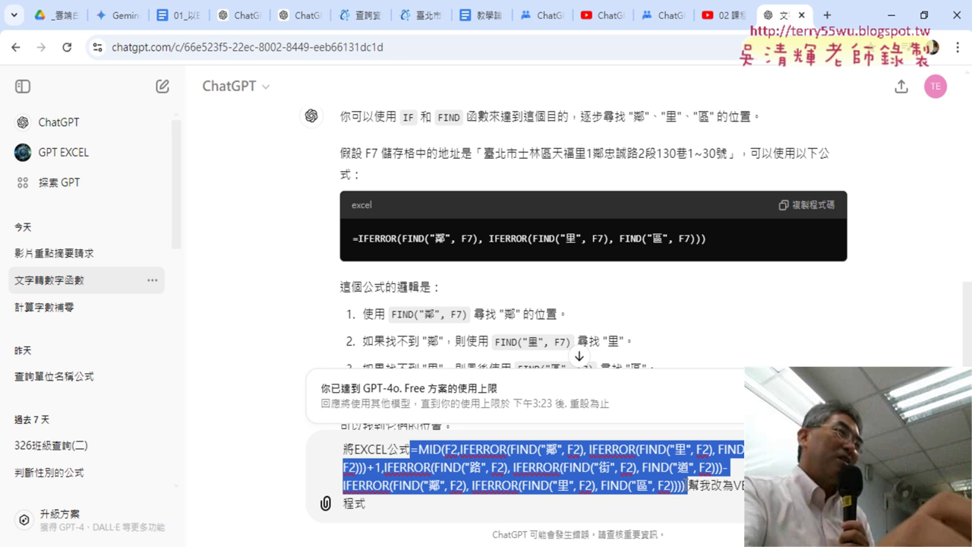
- Send the formula-to-VBA conversion request to ChatGPT
{"action": "scroll", "coordinate": [593, 228], "scroll_direction": "down", "scroll_amount": 2}
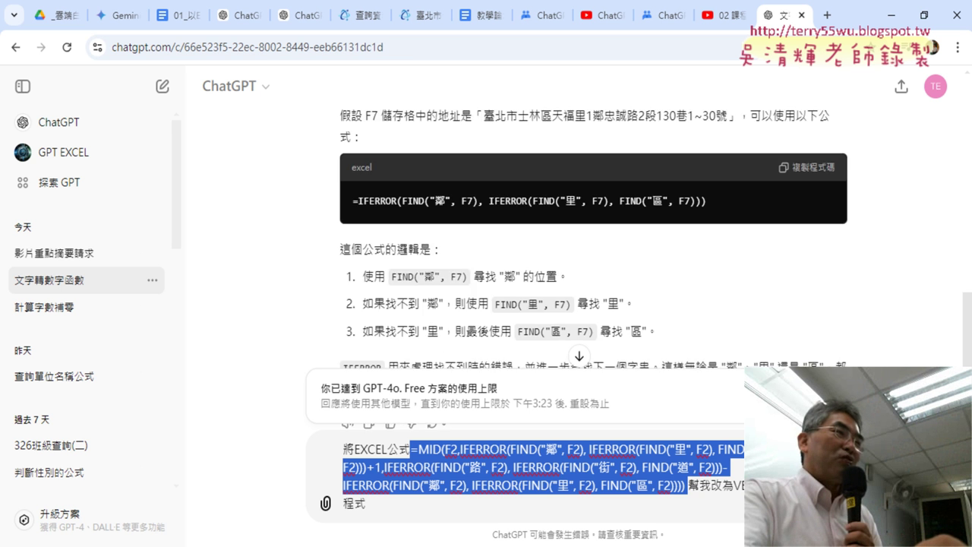
{"action": "key", "text": "Return"}
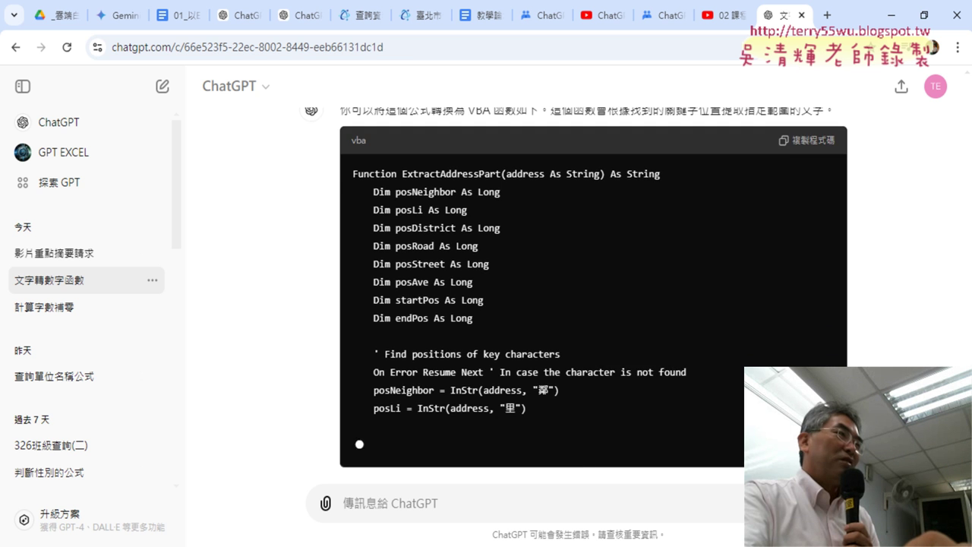
{"action": "scroll", "coordinate": [499, 329], "scroll_direction": "up", "scroll_amount": 2}
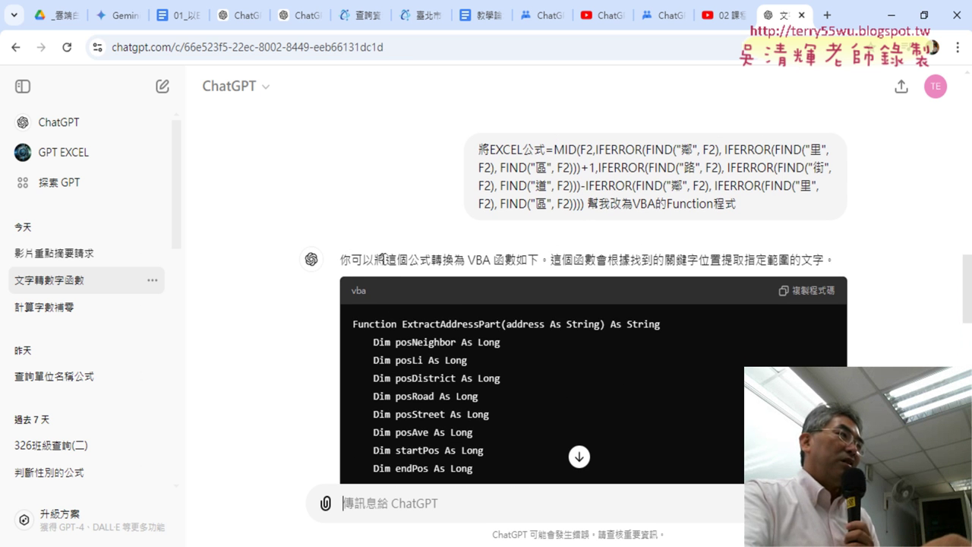
- Highlight 'VBA 函數', 'VBA的Function程式' and the reply's keyword-position extraction explanation
{"action": "left_click_drag", "start_coordinate": [356, 259], "coordinate": [432, 259]}
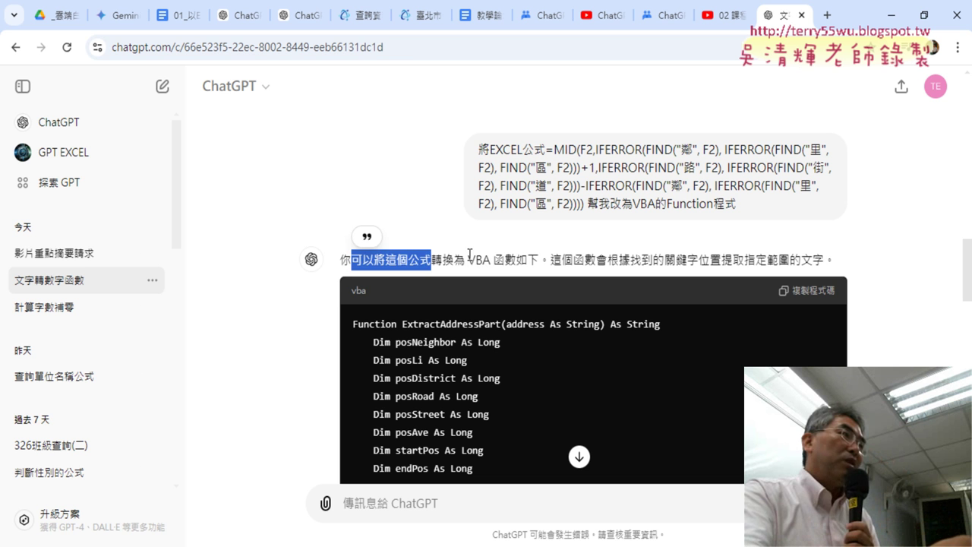
{"action": "left_click_drag", "start_coordinate": [469, 260], "coordinate": [518, 257]}
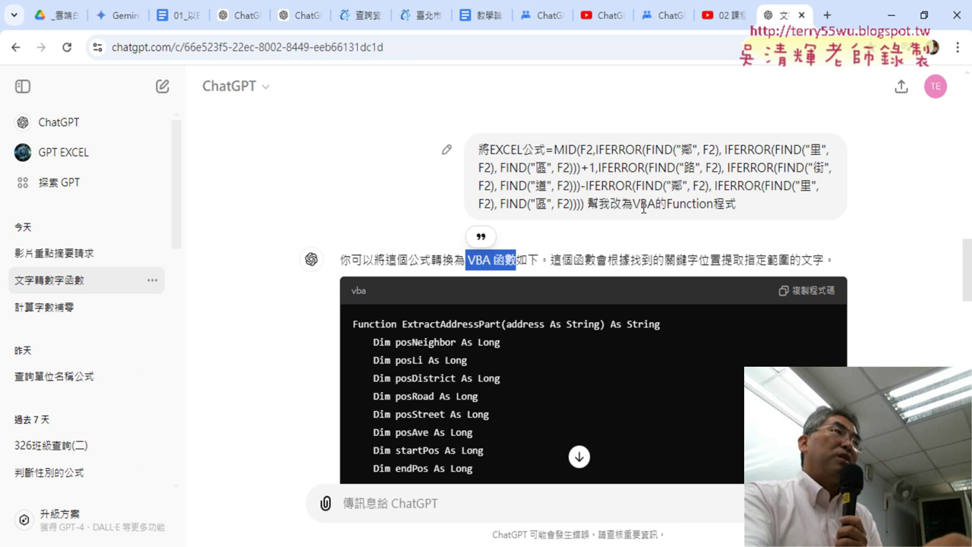
{"action": "left_click_drag", "start_coordinate": [633, 205], "coordinate": [735, 199]}
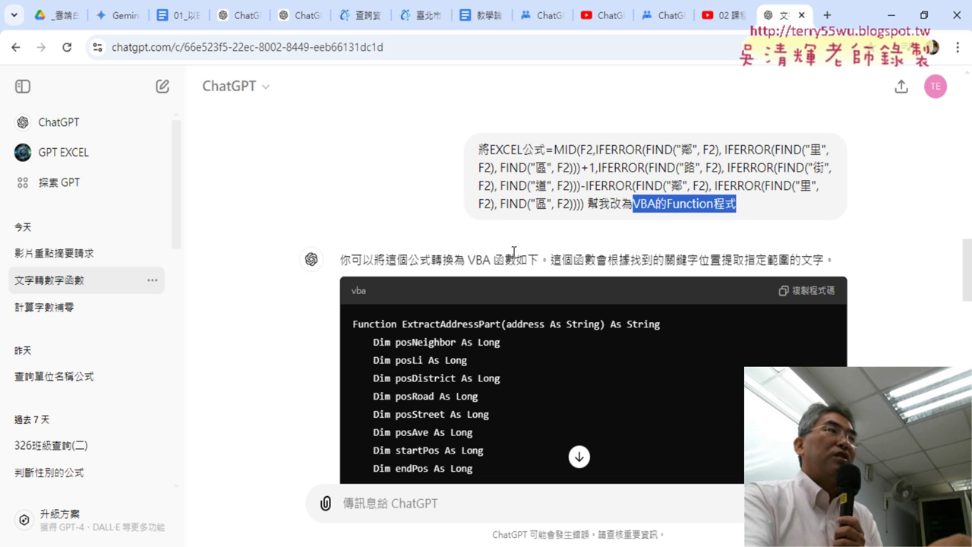
{"action": "left_click_drag", "start_coordinate": [515, 260], "coordinate": [468, 260]}
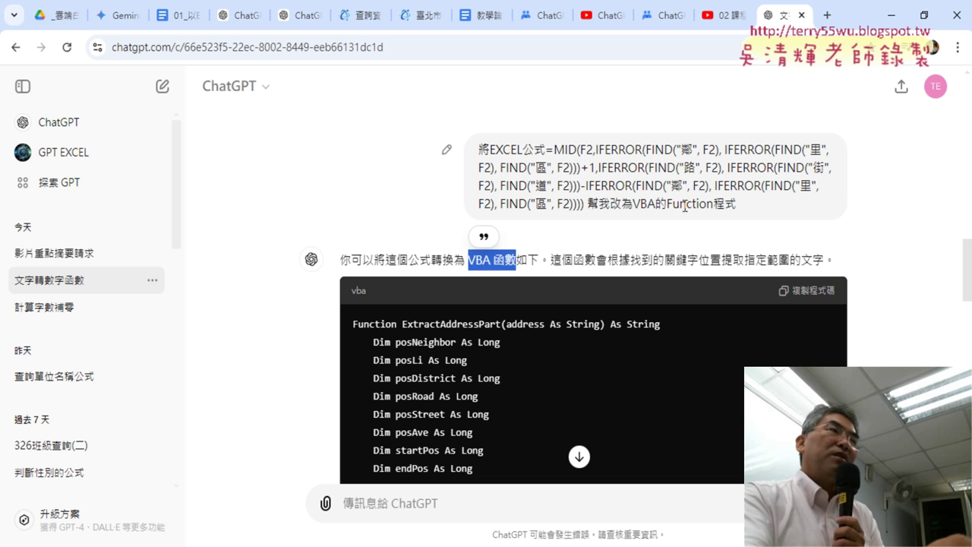
{"action": "left_click_drag", "start_coordinate": [667, 204], "coordinate": [707, 204]}
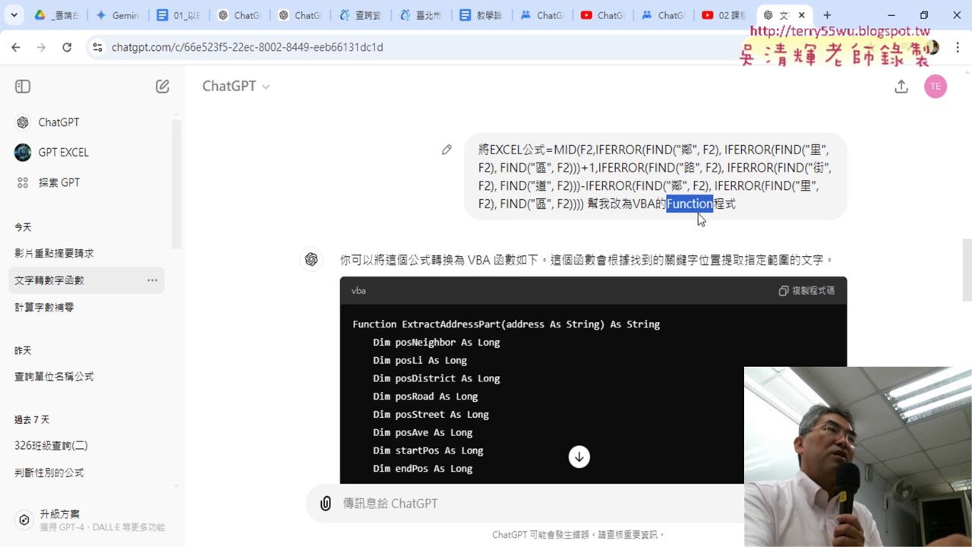
{"action": "left_click_drag", "start_coordinate": [737, 205], "coordinate": [632, 203]}
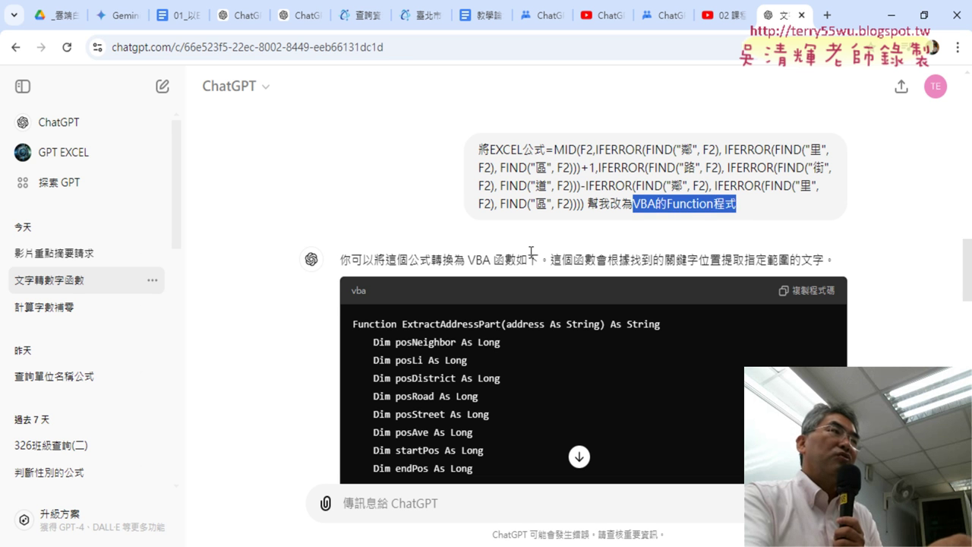
{"action": "left_click_drag", "start_coordinate": [469, 261], "coordinate": [517, 260]}
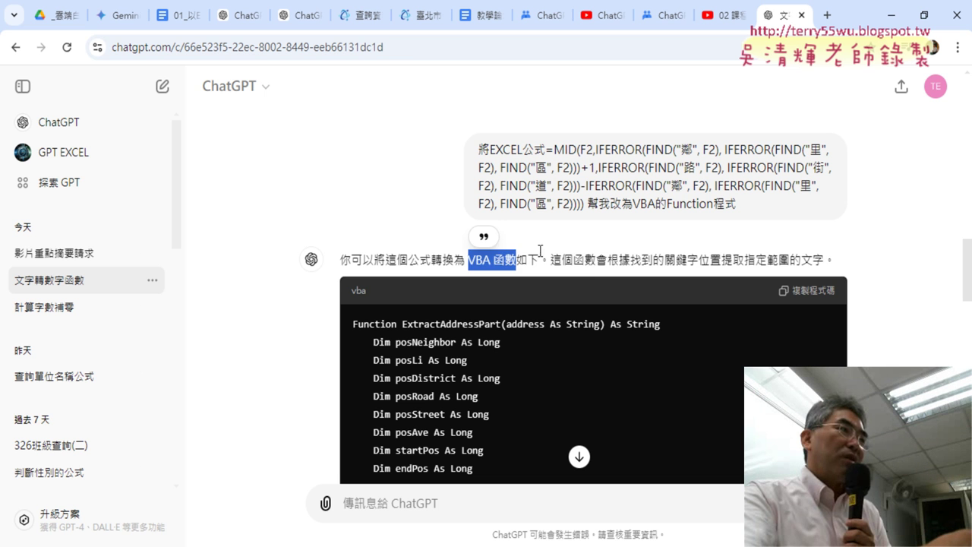
{"action": "left_click_drag", "start_coordinate": [550, 260], "coordinate": [630, 260]}
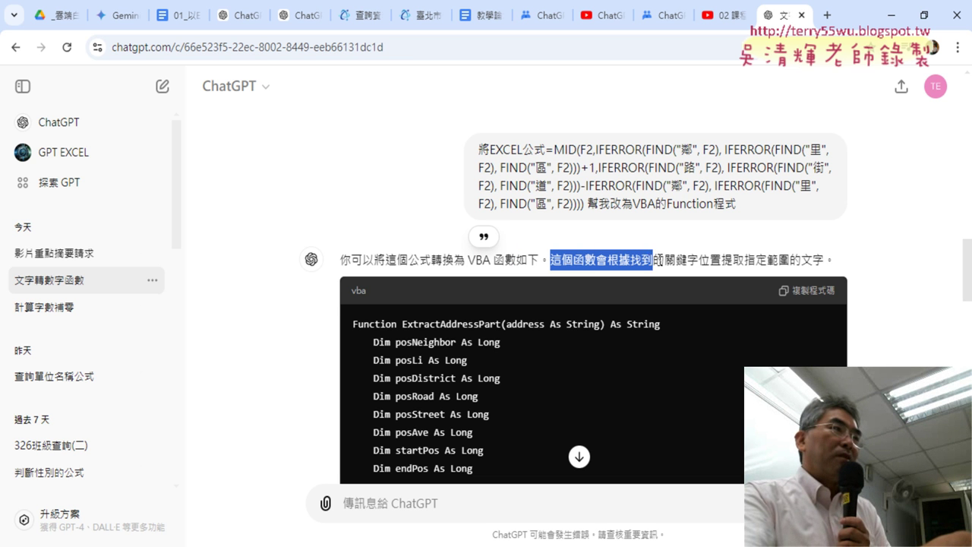
{"action": "left_click_drag", "start_coordinate": [706, 263], "coordinate": [833, 265]}
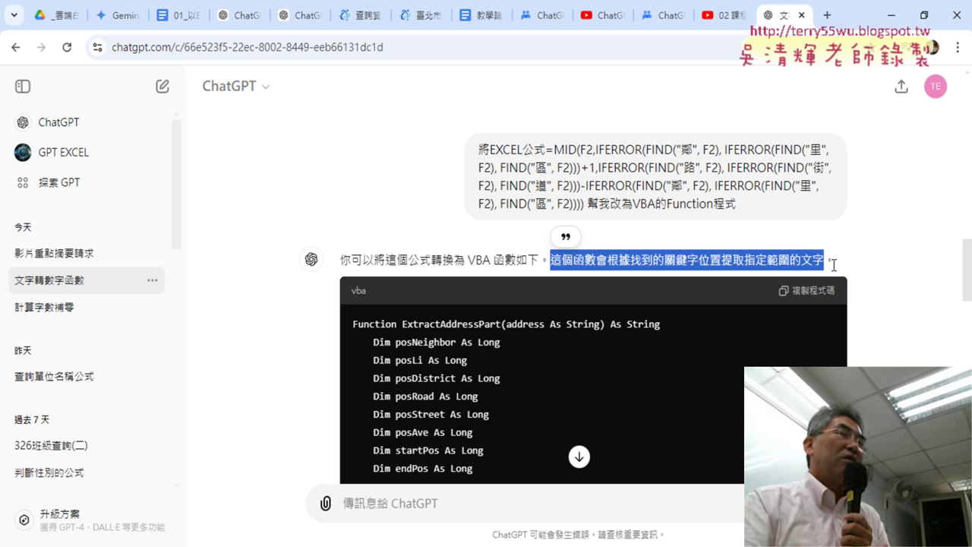
- Scroll through the ExtractAddressPart code, marking its Function and End Function lines
{"action": "scroll", "coordinate": [894, 280], "scroll_direction": "down", "scroll_amount": 1}
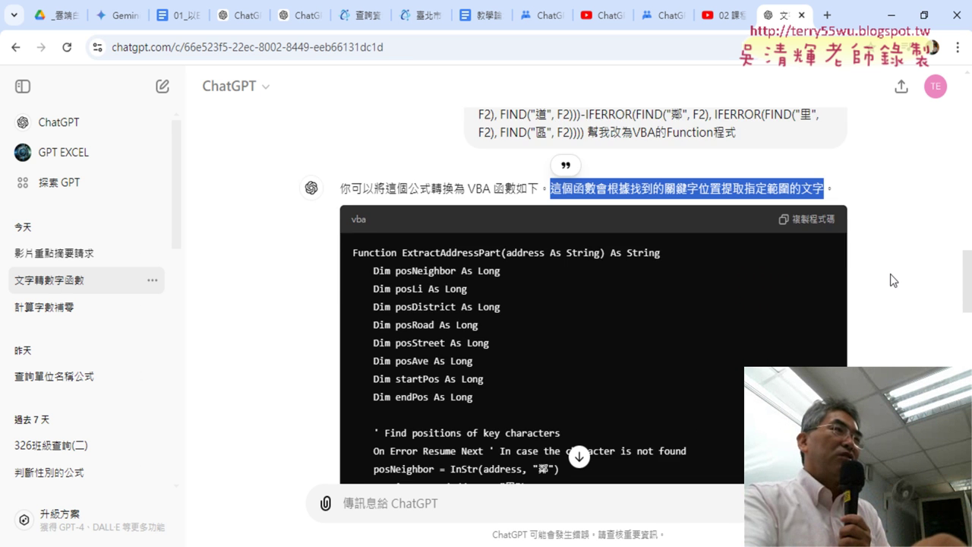
{"action": "scroll", "coordinate": [706, 273], "scroll_direction": "down", "scroll_amount": 1}
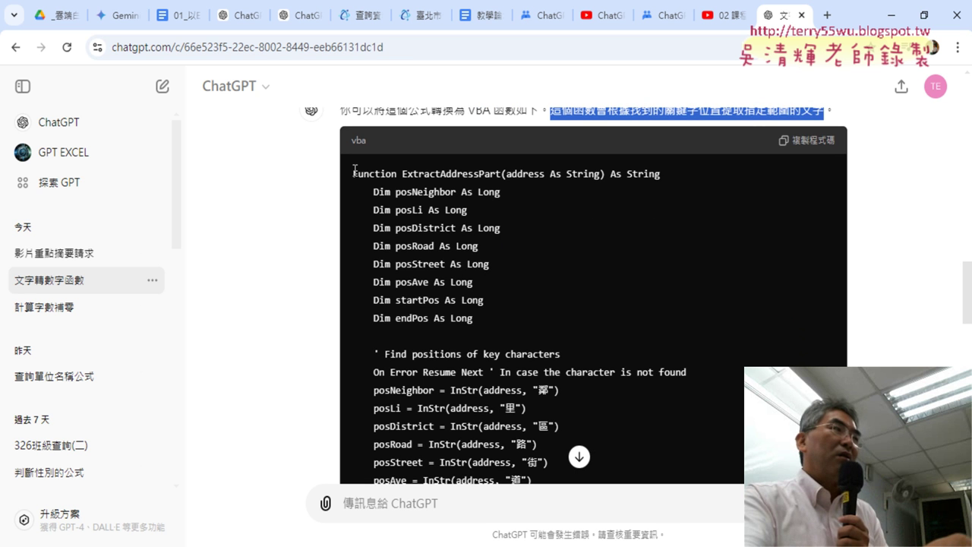
{"action": "left_click_drag", "start_coordinate": [352, 174], "coordinate": [398, 174]}
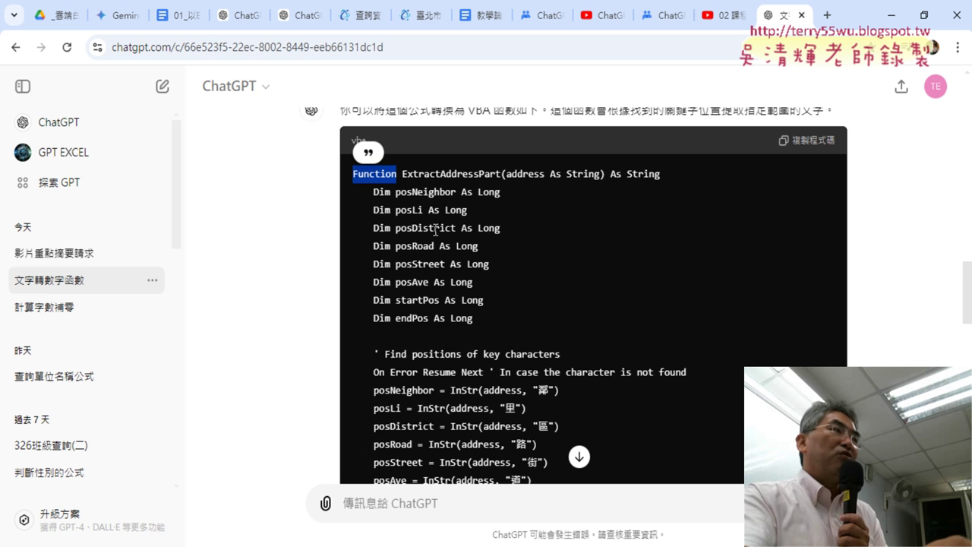
{"action": "scroll", "coordinate": [435, 230], "scroll_direction": "down", "scroll_amount": 2}
{"action": "scroll", "coordinate": [458, 405], "scroll_direction": "down", "scroll_amount": 2}
{"action": "scroll", "coordinate": [428, 442], "scroll_direction": "down", "scroll_amount": 2}
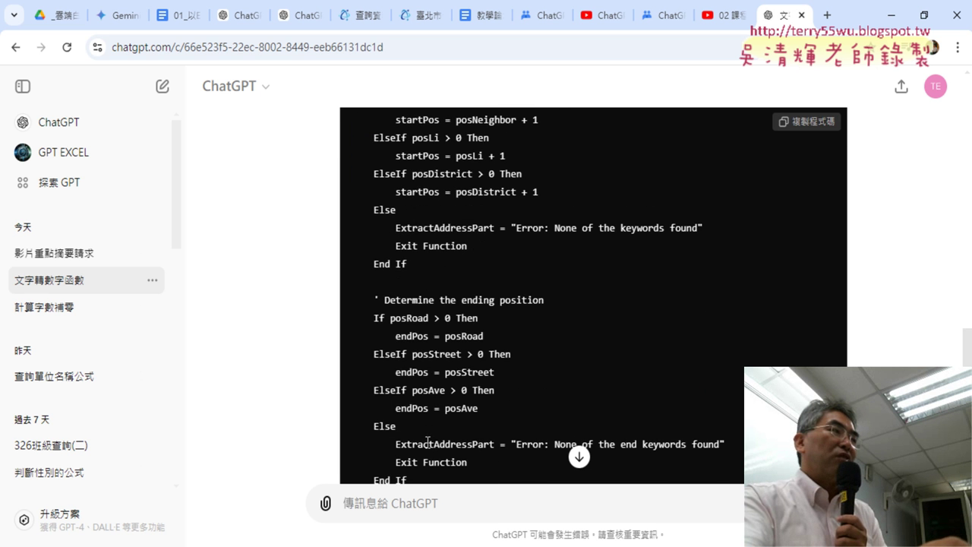
{"action": "scroll", "coordinate": [427, 442], "scroll_direction": "down", "scroll_amount": 2}
{"action": "scroll", "coordinate": [438, 434], "scroll_direction": "down", "scroll_amount": 2}
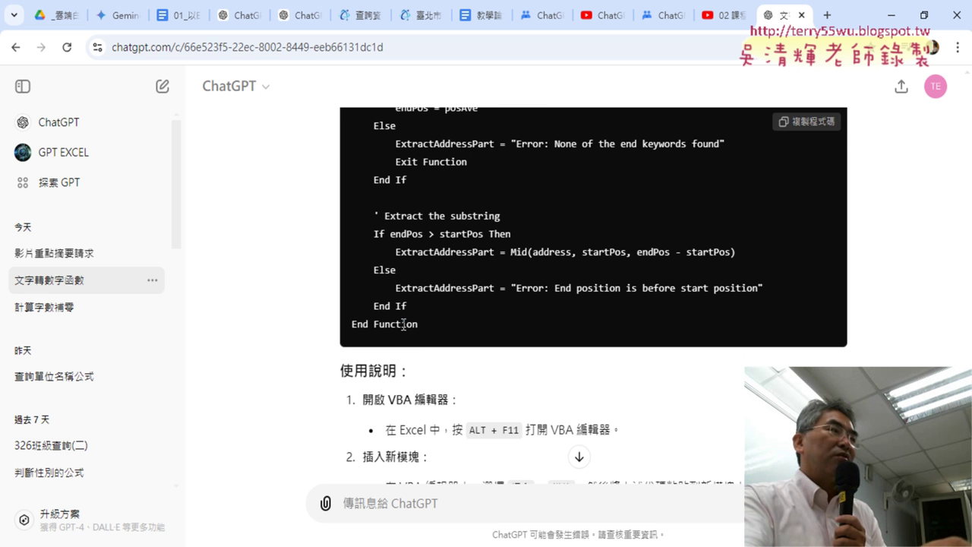
{"action": "triple_click", "coordinate": [403, 324]}
{"action": "scroll", "coordinate": [471, 326], "scroll_direction": "up", "scroll_amount": 1}
{"action": "scroll", "coordinate": [569, 323], "scroll_direction": "up", "scroll_amount": 3}
{"action": "scroll", "coordinate": [452, 283], "scroll_direction": "up", "scroll_amount": 3}
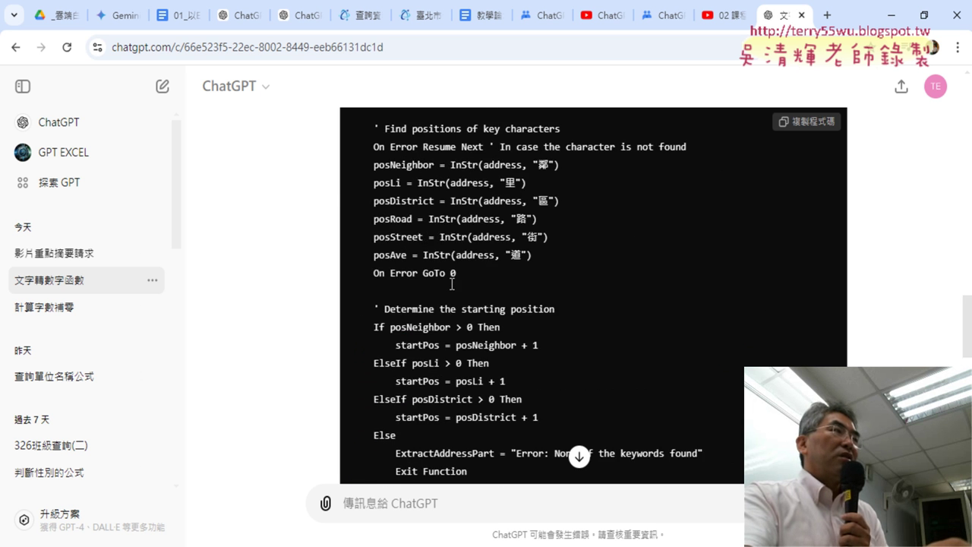
{"action": "scroll", "coordinate": [452, 284], "scroll_direction": "up", "scroll_amount": 4}
- Point out the ExtractAddressPart name and its address parameter, then return to Excel
{"action": "left_click_drag", "start_coordinate": [402, 249], "coordinate": [502, 253]}
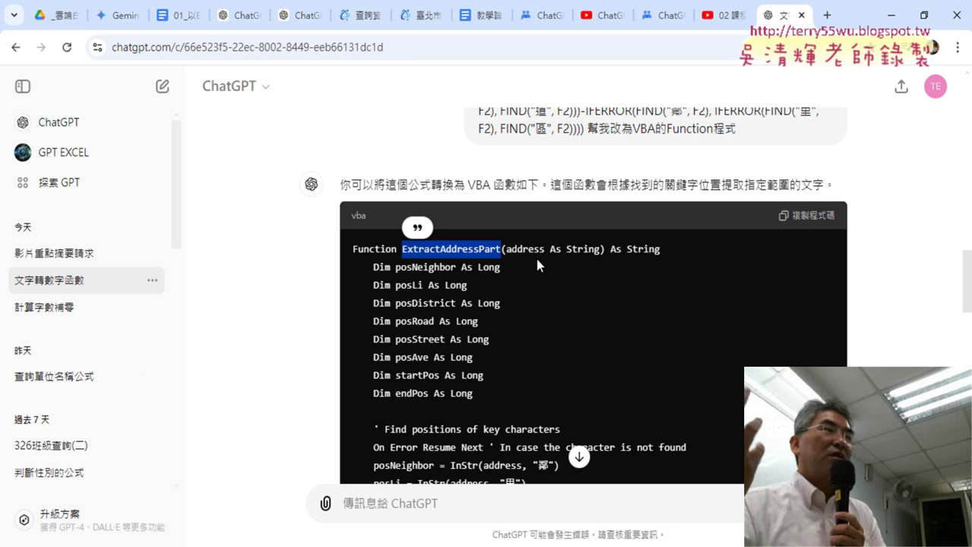
{"action": "left_click_drag", "start_coordinate": [506, 248], "coordinate": [545, 254]}
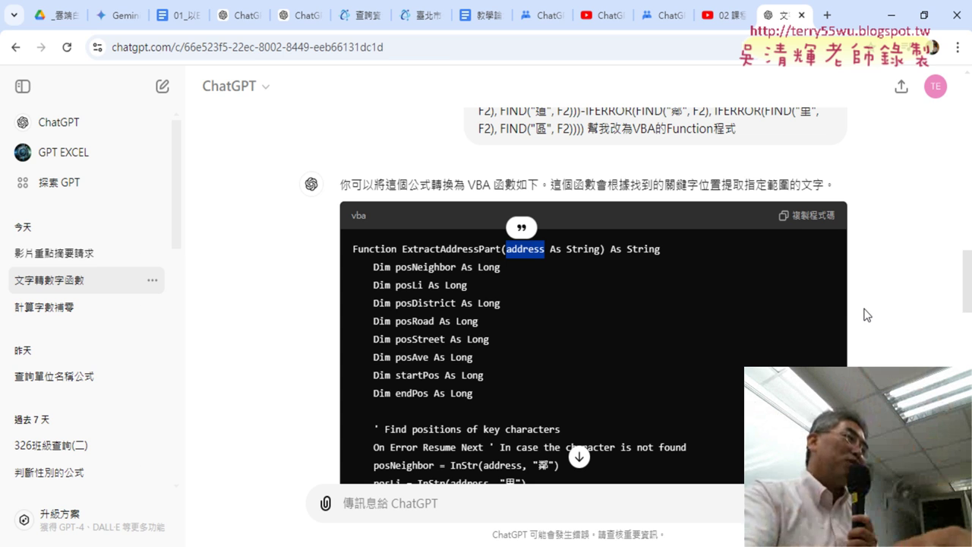
{"action": "key", "text": "alt+Tab"}
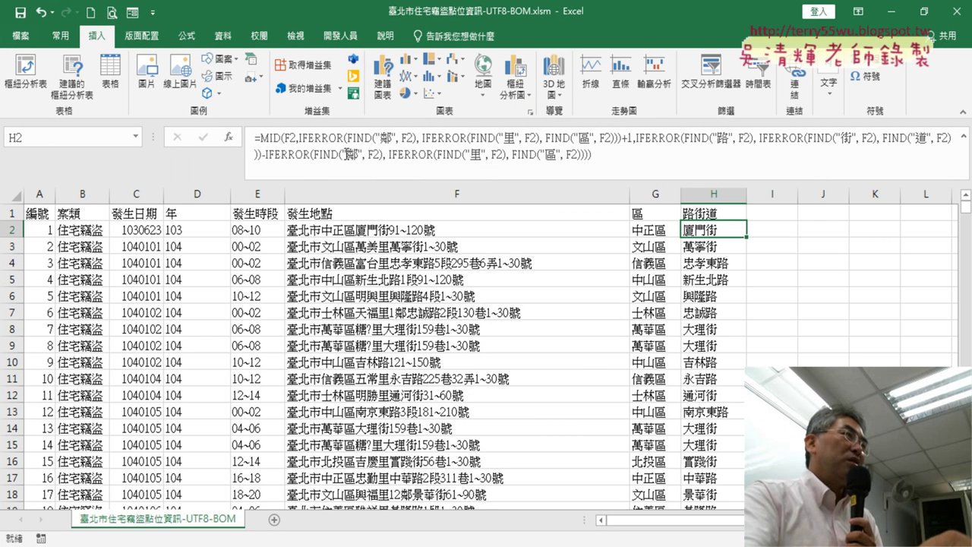
- Tick 開發人員 (Developer) under 自訂功能區 (Customize Ribbon) in Excel Options and confirm
{"action": "left_click", "coordinate": [335, 38]}
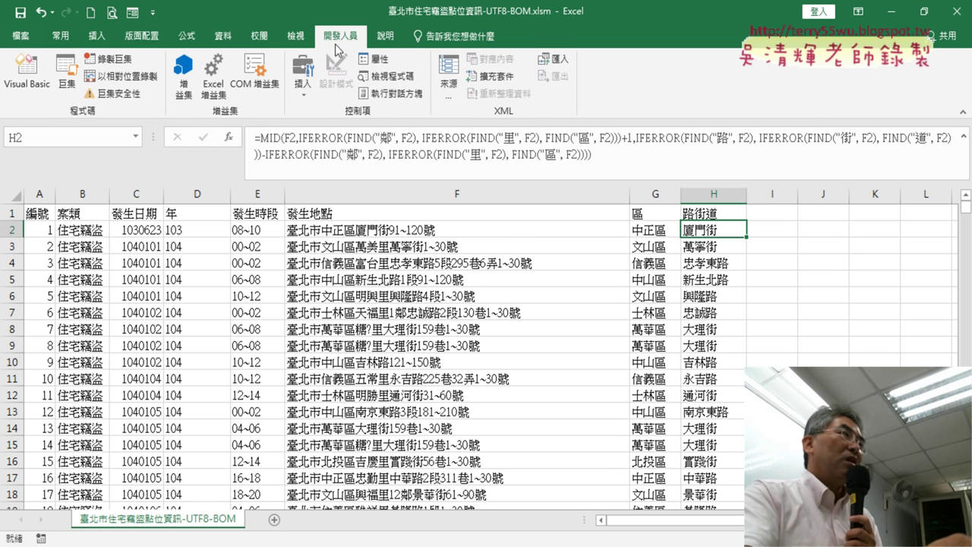
{"action": "left_click", "coordinate": [153, 13]}
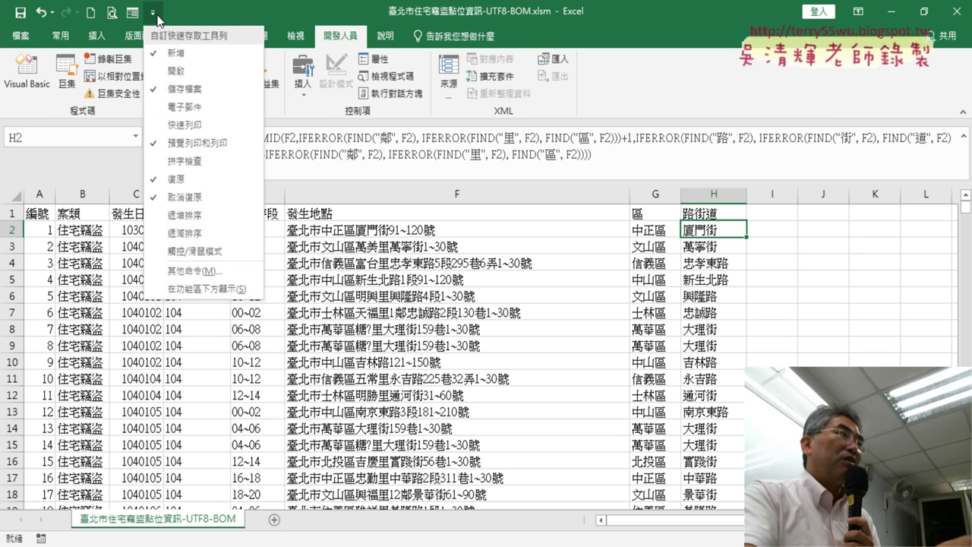
{"action": "left_click", "coordinate": [200, 271]}
{"action": "left_click", "coordinate": [221, 220]}
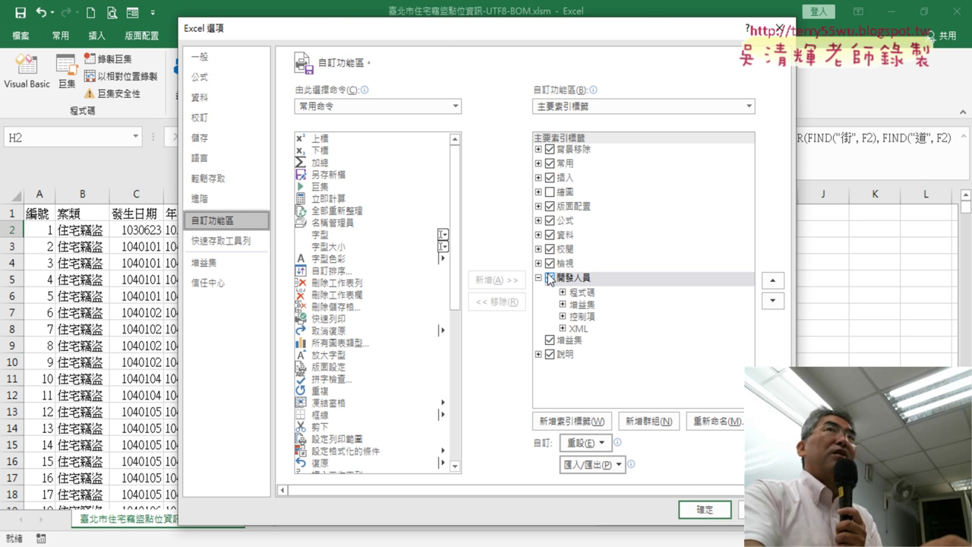
{"action": "left_click", "coordinate": [549, 280]}
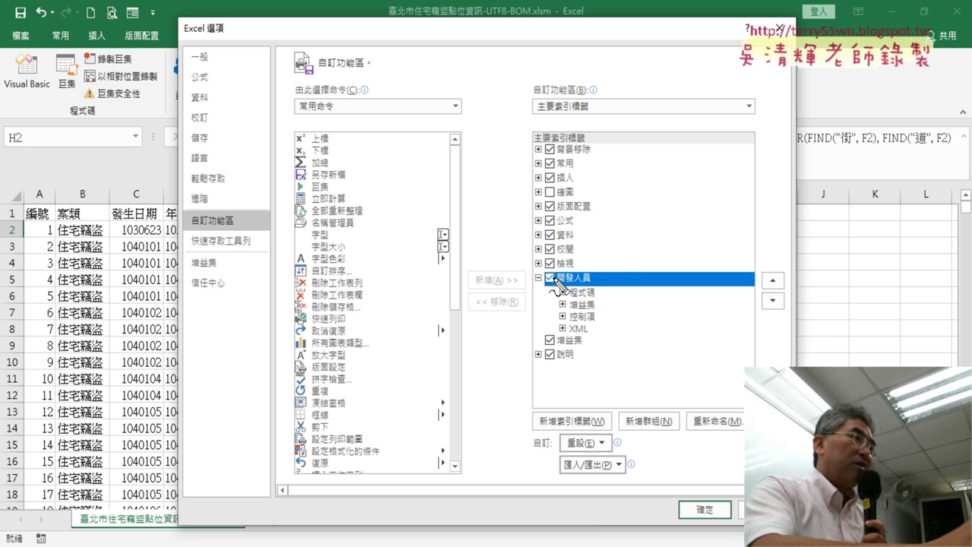
{"action": "left_click_drag", "start_coordinate": [617, 269], "coordinate": [600, 289]}
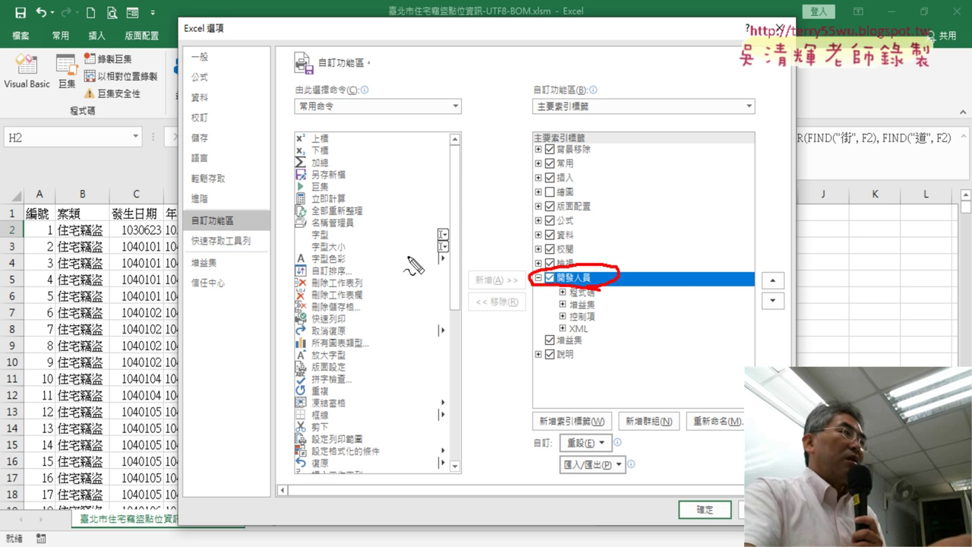
{"action": "mouse_move", "coordinate": [240, 247]}
{"action": "left_mouse_down"}
{"action": "mouse_move", "coordinate": [245, 226]}
{"action": "mouse_move", "coordinate": [526, 275]}
{"action": "left_mouse_up"}
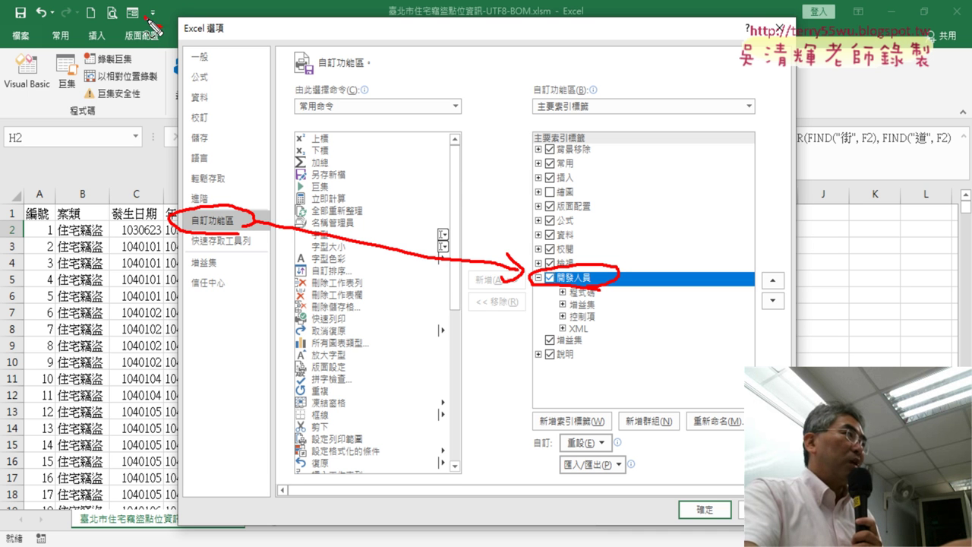
{"action": "left_click_drag", "start_coordinate": [154, 29], "coordinate": [152, 202]}
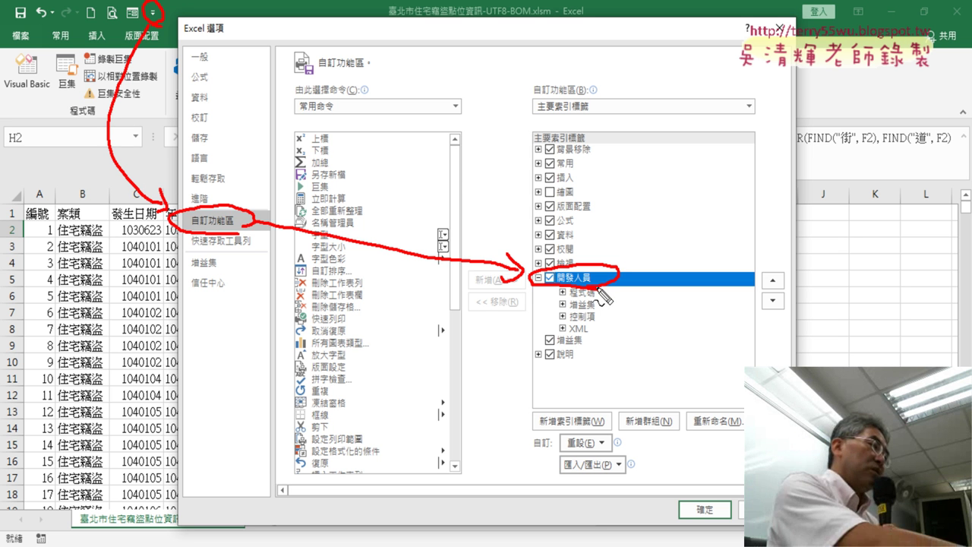
{"action": "key", "text": "Escape"}
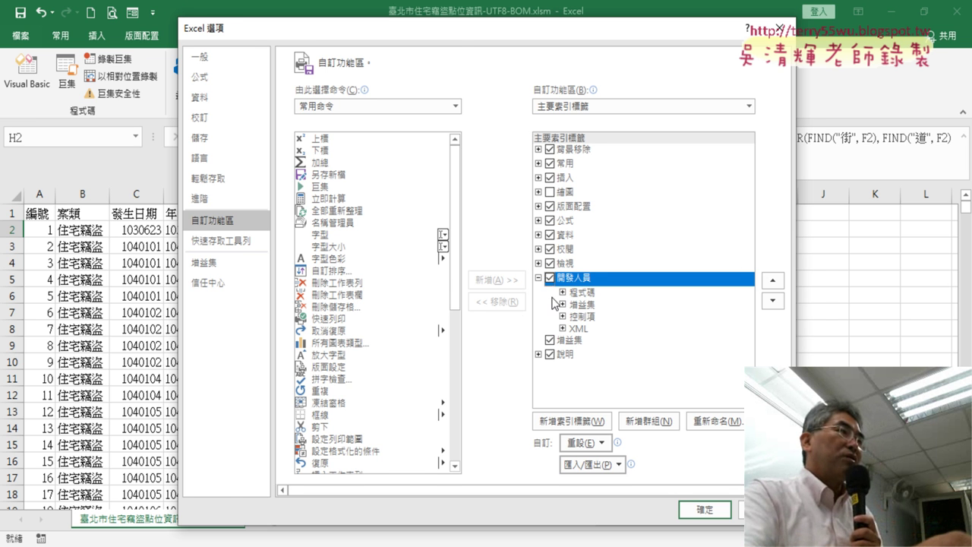
{"action": "left_click_drag", "start_coordinate": [451, 28], "coordinate": [445, 68]}
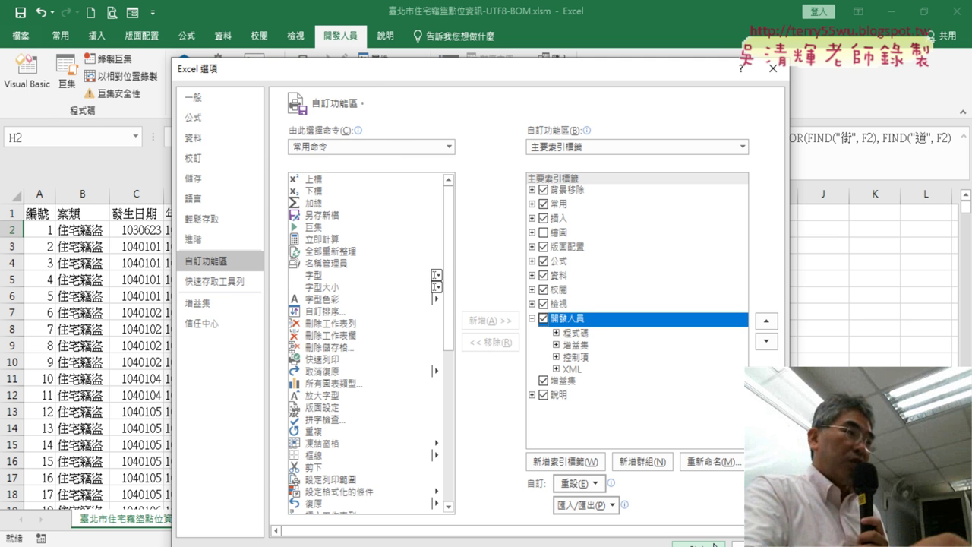
{"action": "key", "text": "Return"}
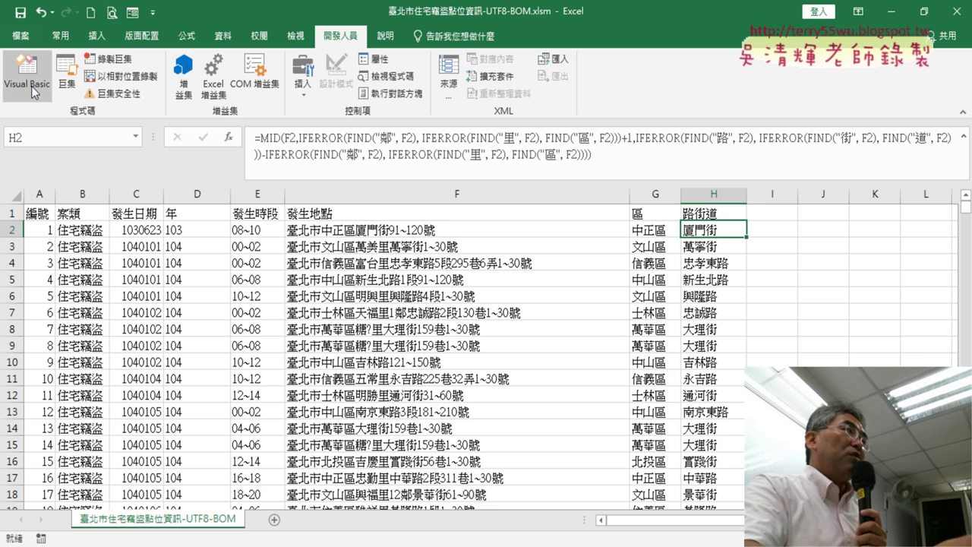
- Open the Visual Basic editor and insert Module1 via 工作表1's 插入 > 模組
{"action": "left_click", "coordinate": [31, 85]}
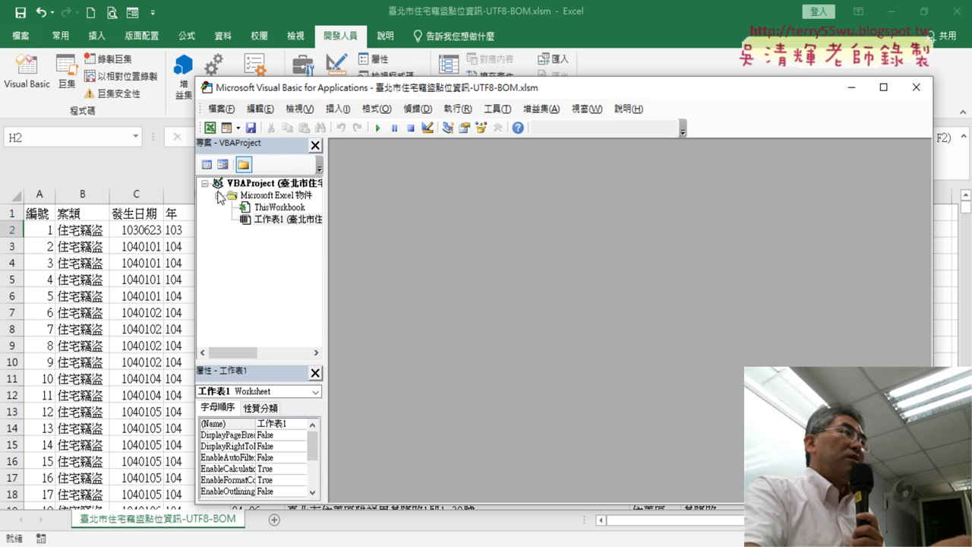
{"action": "right_click", "coordinate": [268, 218]}
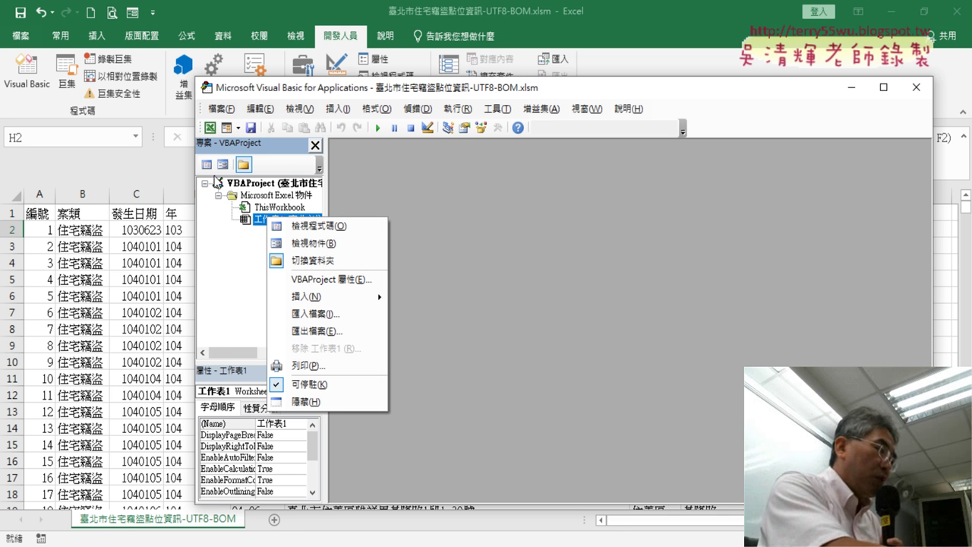
{"action": "mouse_move", "coordinate": [201, 183]}
{"action": "left_mouse_down"}
{"action": "mouse_move", "coordinate": [319, 307]}
{"action": "mouse_move", "coordinate": [194, 359]}
{"action": "mouse_move", "coordinate": [202, 239]}
{"action": "left_mouse_up"}
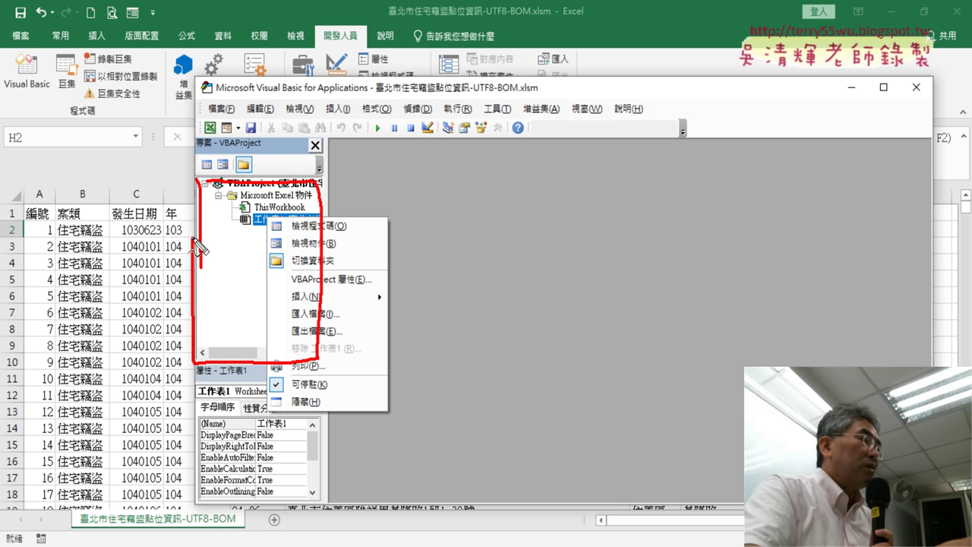
{"action": "mouse_move", "coordinate": [282, 289]}
{"action": "left_mouse_down"}
{"action": "mouse_move", "coordinate": [384, 296]}
{"action": "mouse_move", "coordinate": [304, 312]}
{"action": "left_mouse_up"}
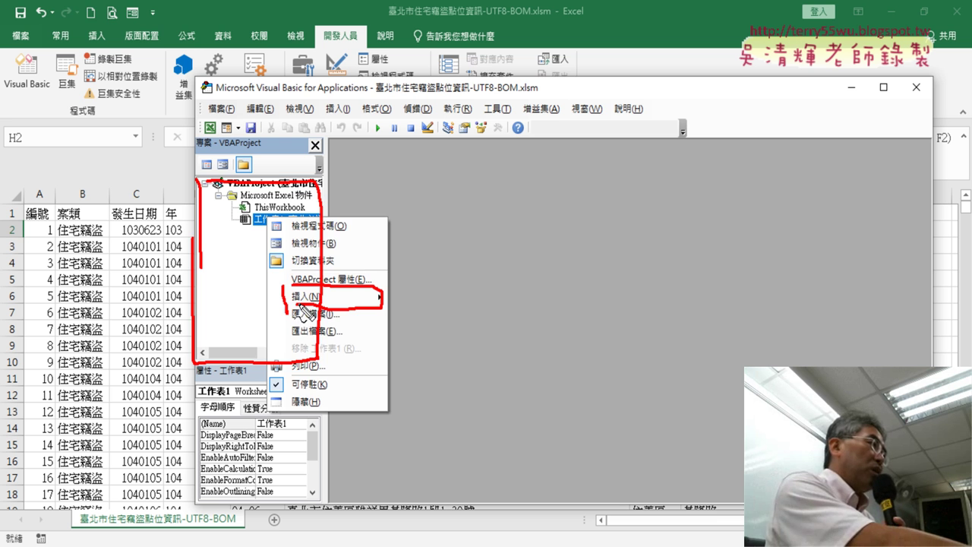
{"action": "key", "text": "Escape"}
{"action": "right_click", "coordinate": [291, 222]}
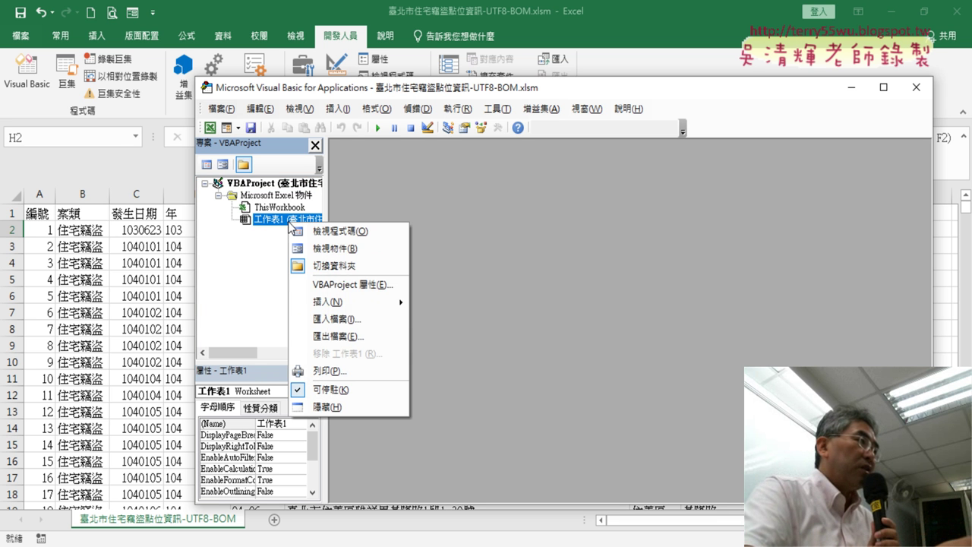
{"action": "mouse_move", "coordinate": [345, 301]}
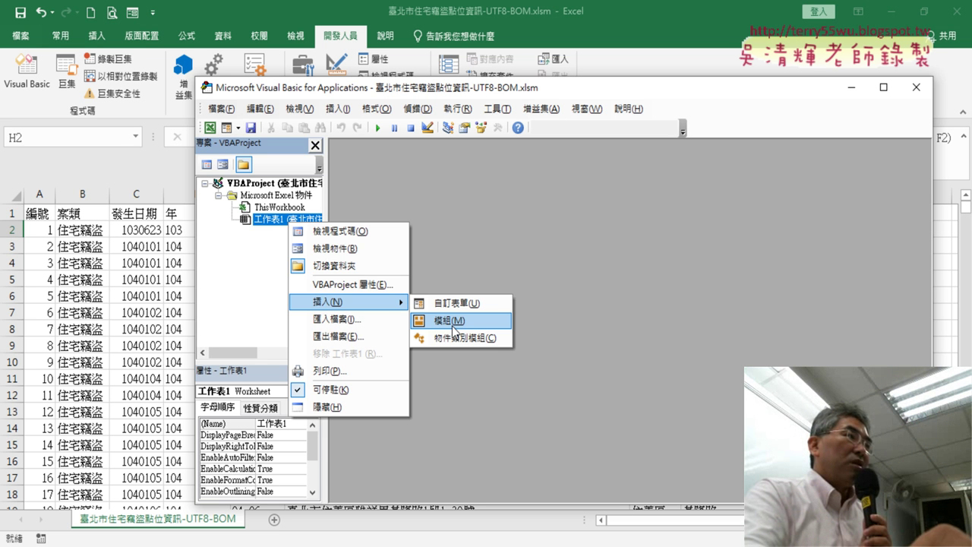
{"action": "left_click", "coordinate": [454, 321]}
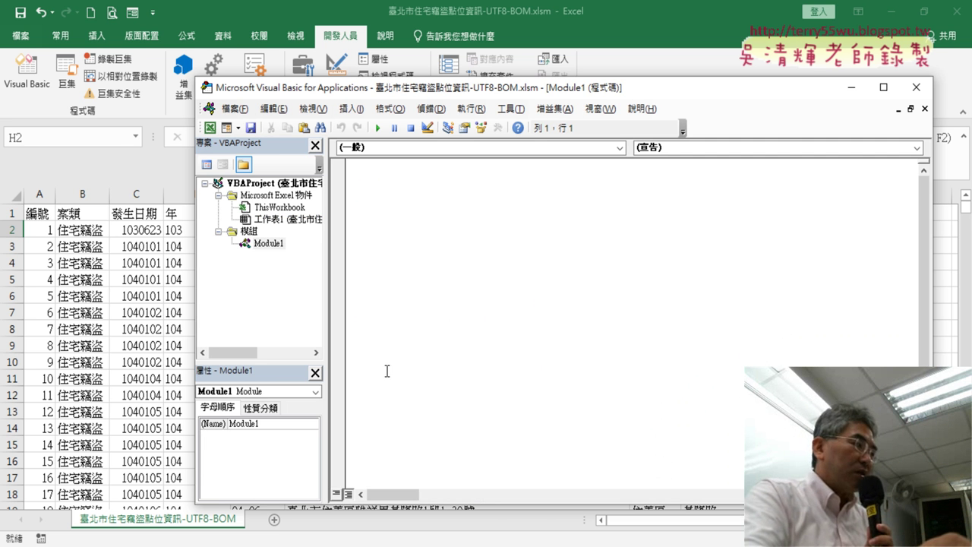
- Paste ChatGPT's ExtractAddressPart function into Module1, replacing the leftover pasted request text
{"action": "right_click", "coordinate": [433, 293]}
{"action": "left_click", "coordinate": [469, 331]}
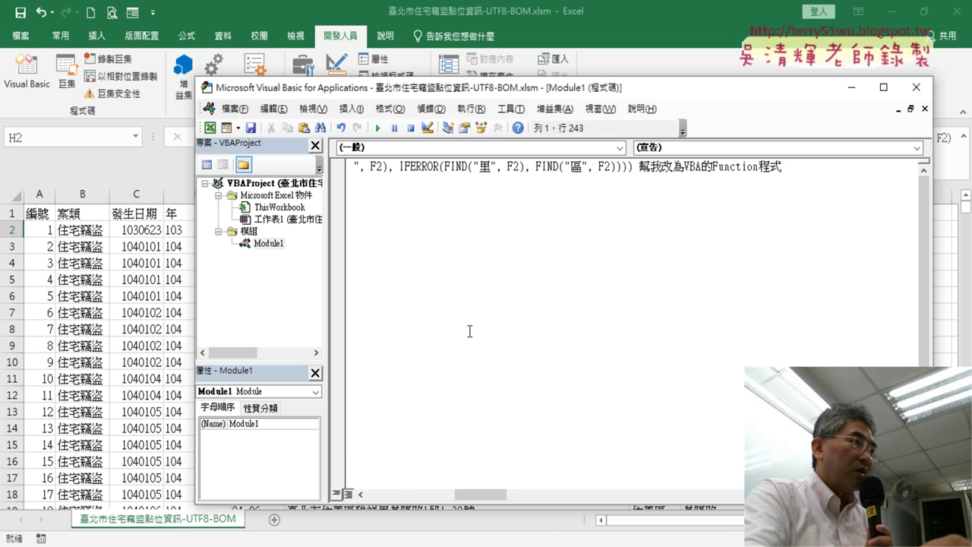
{"action": "key", "text": "alt+Tab"}
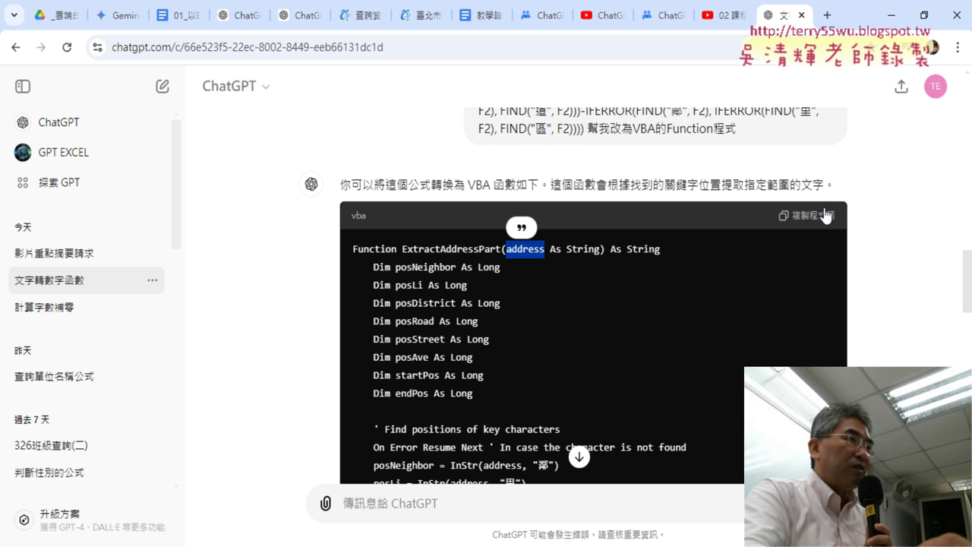
{"action": "left_click", "coordinate": [820, 221]}
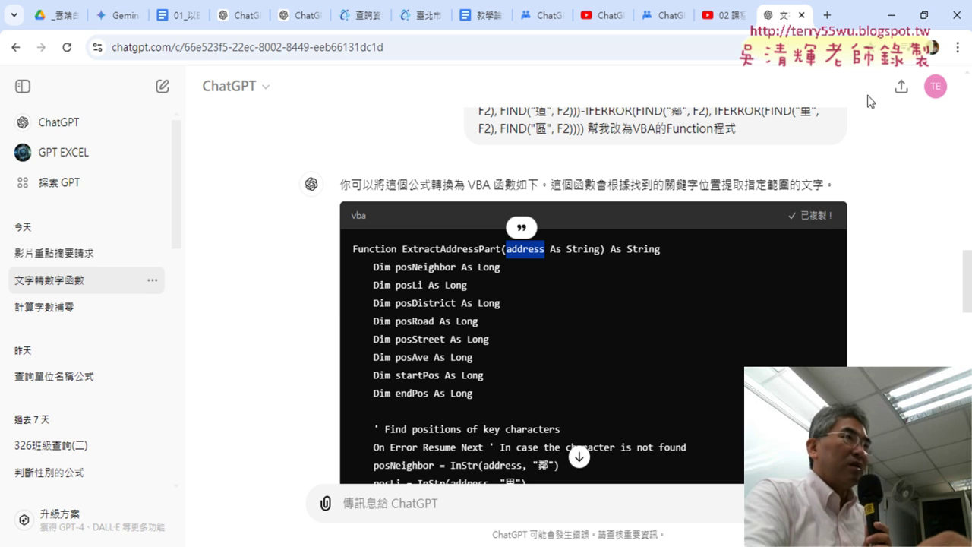
{"action": "key", "text": "alt+Tab"}
{"action": "double_click", "coordinate": [758, 167]}
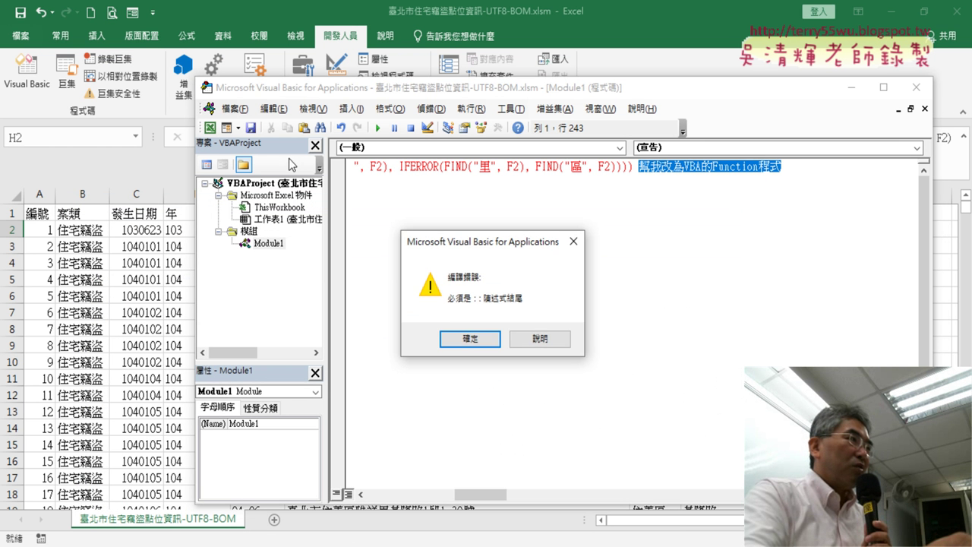
{"action": "key", "text": "Return"}
{"action": "left_click_drag", "start_coordinate": [790, 184], "coordinate": [171, 146]}
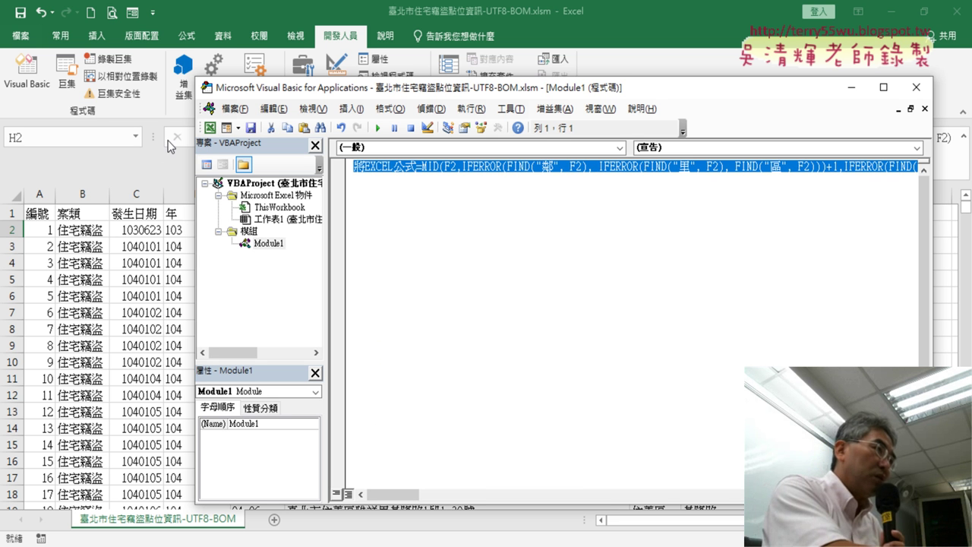
{"action": "key", "text": "ctrl+v"}
- Review the ExtractAddressPart code from the top, select Module1, and close the Visual Basic editor
{"action": "scroll", "coordinate": [581, 367], "scroll_direction": "up", "scroll_amount": 3}
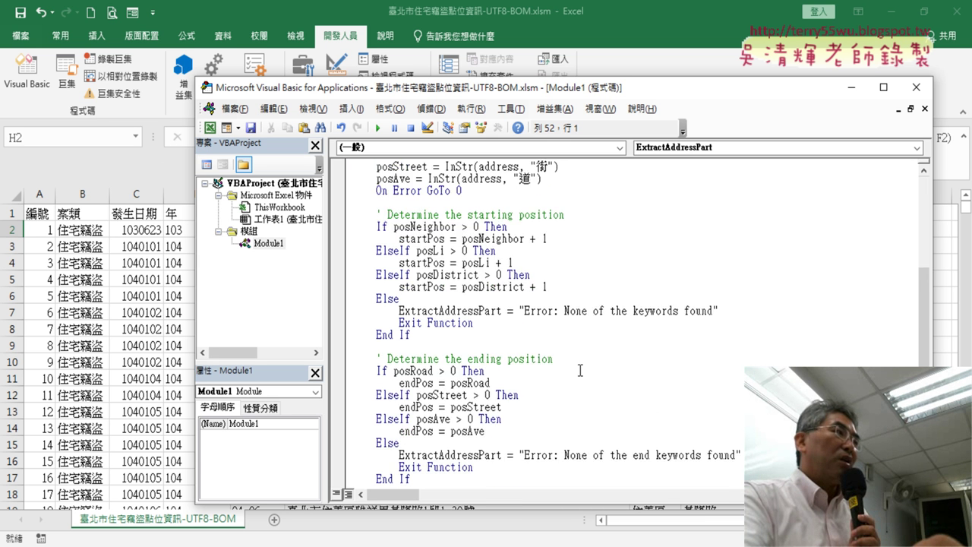
{"action": "scroll", "coordinate": [582, 367], "scroll_direction": "up", "scroll_amount": 5}
{"action": "scroll", "coordinate": [582, 367], "scroll_direction": "up", "scroll_amount": 1}
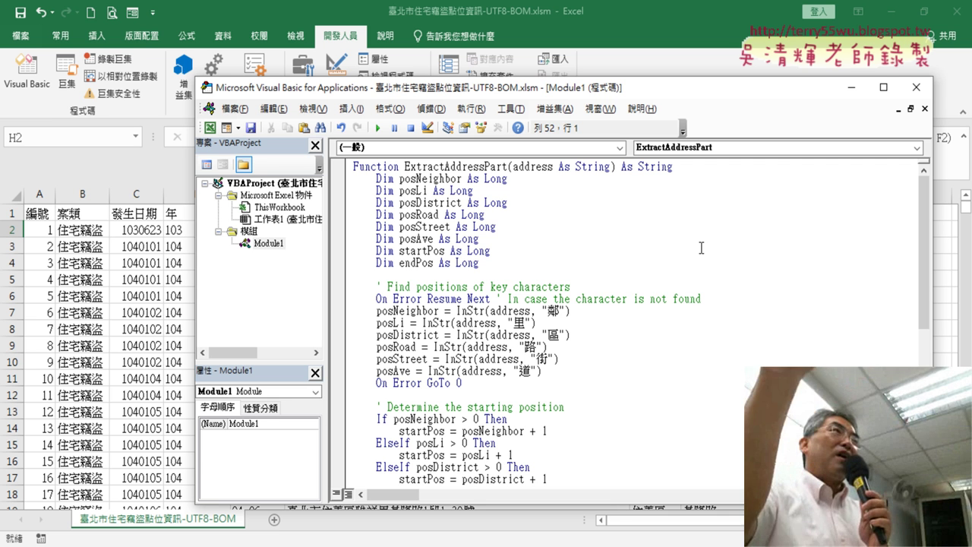
{"action": "left_click", "coordinate": [269, 244]}
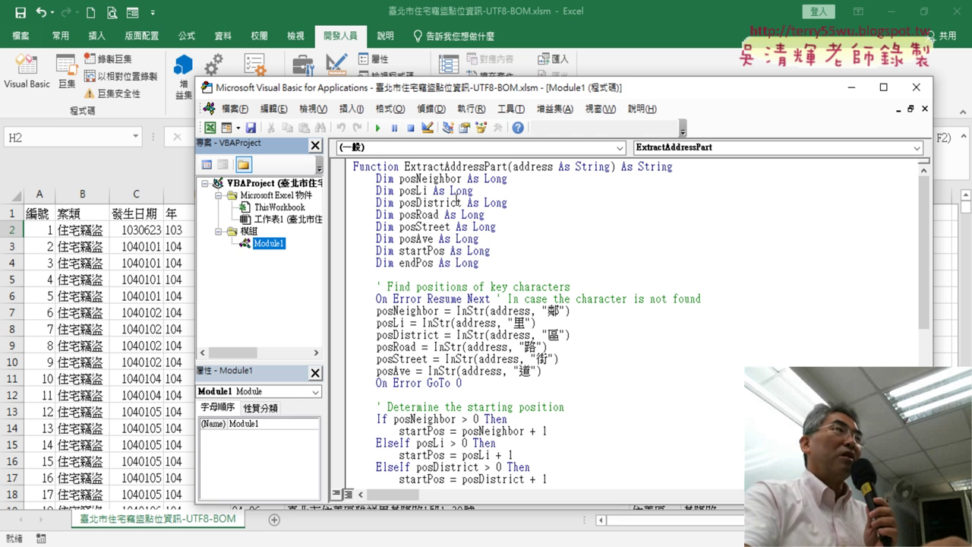
{"action": "left_click", "coordinate": [922, 94]}
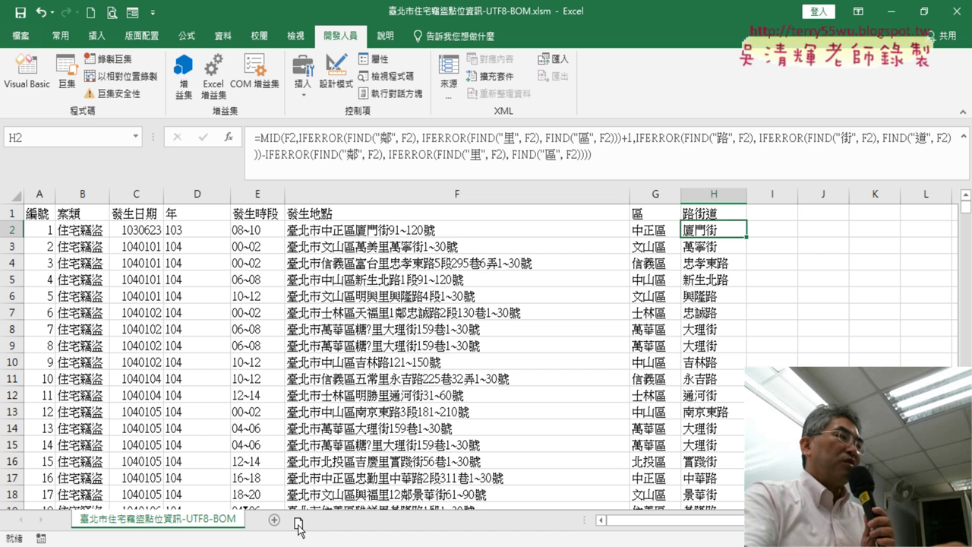
- Copy the address sheet, rename the copy '臺北市住宅竊盜點位資訊-UTF8-BOM (VBA)', and show it
{"action": "mouse_move", "coordinate": [298, 524]}
{"action": "left_mouse_down"}
{"action": "mouse_move", "coordinate": [256, 519]}
{"action": "mouse_move", "coordinate": [322, 523]}
{"action": "left_mouse_up"}
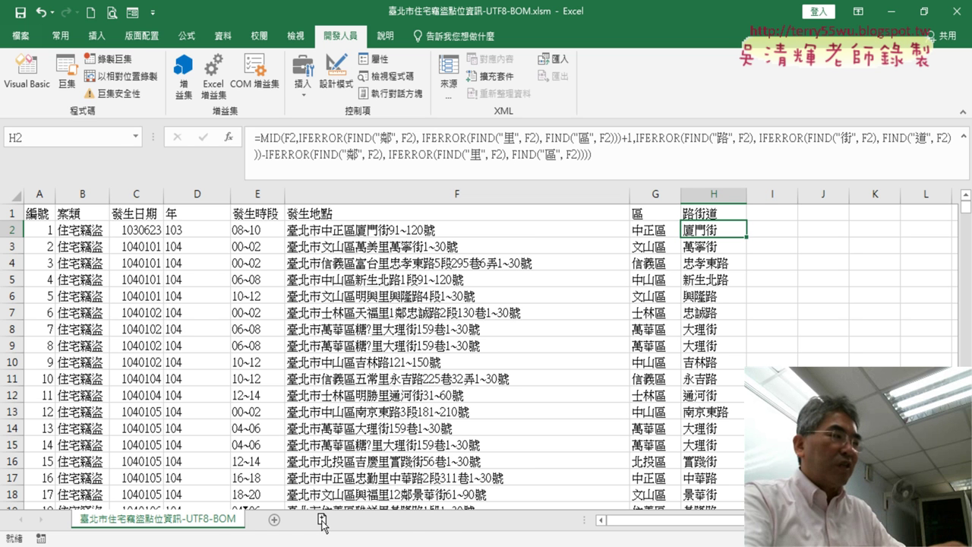
{"action": "left_click_drag", "start_coordinate": [322, 523], "coordinate": [322, 523]}
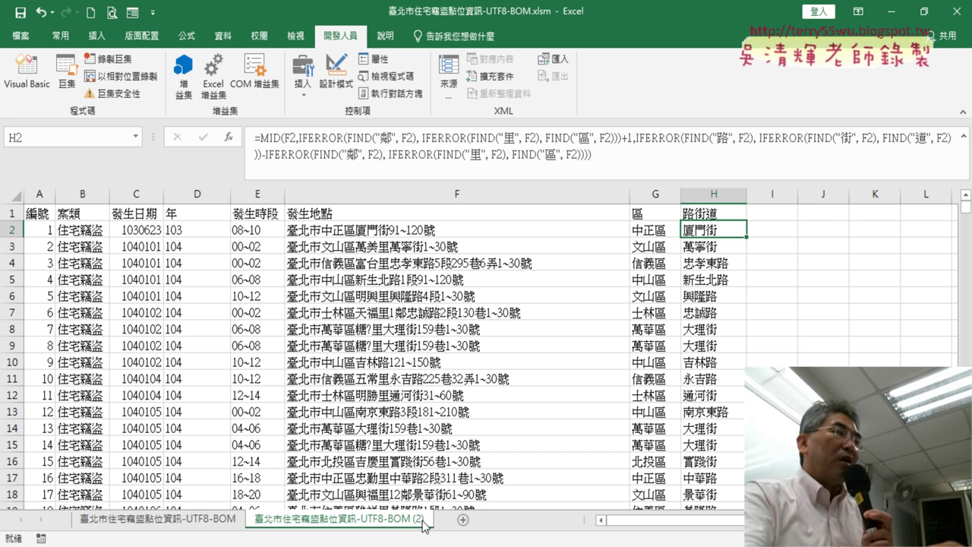
{"action": "double_click", "coordinate": [423, 524]}
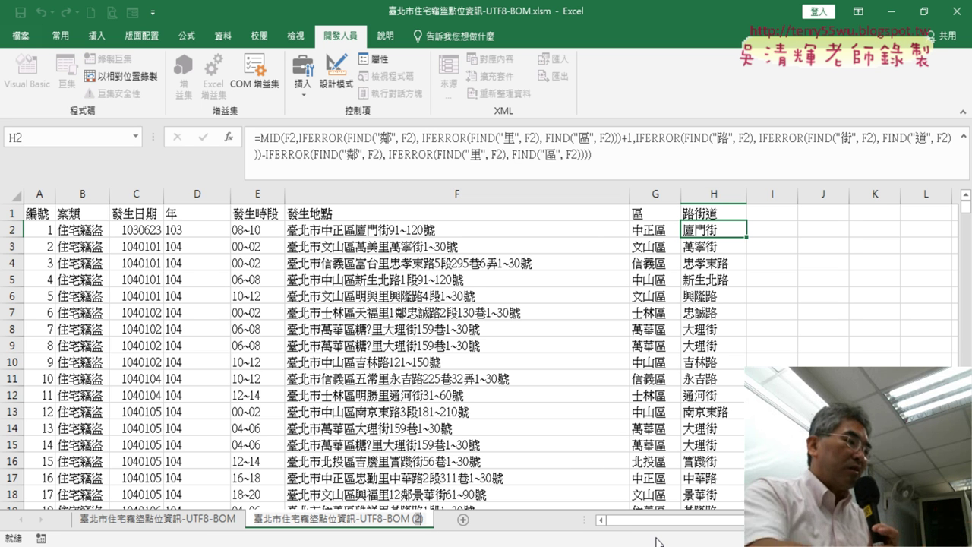
{"action": "type", "text": "VBA)"}
{"action": "key", "text": "Return"}
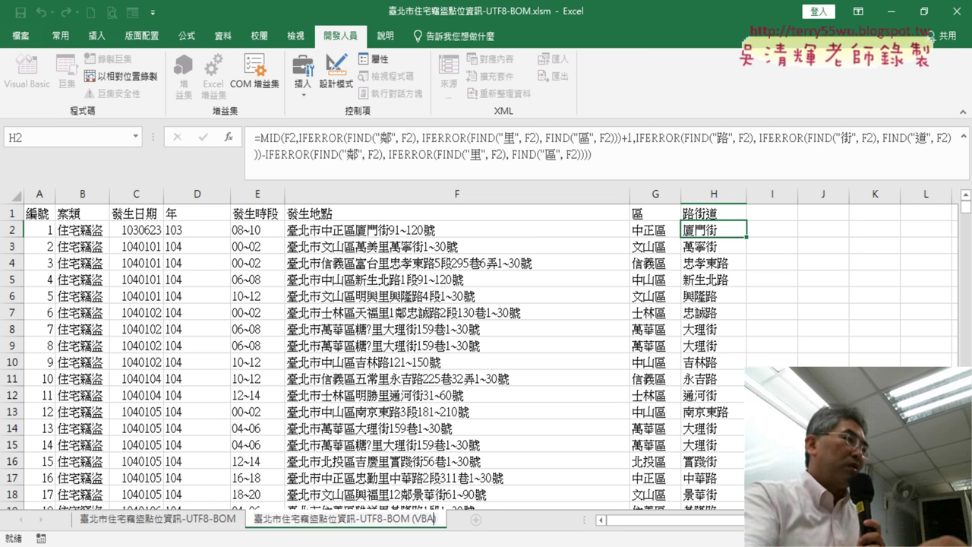
{"action": "left_click", "coordinate": [159, 530]}
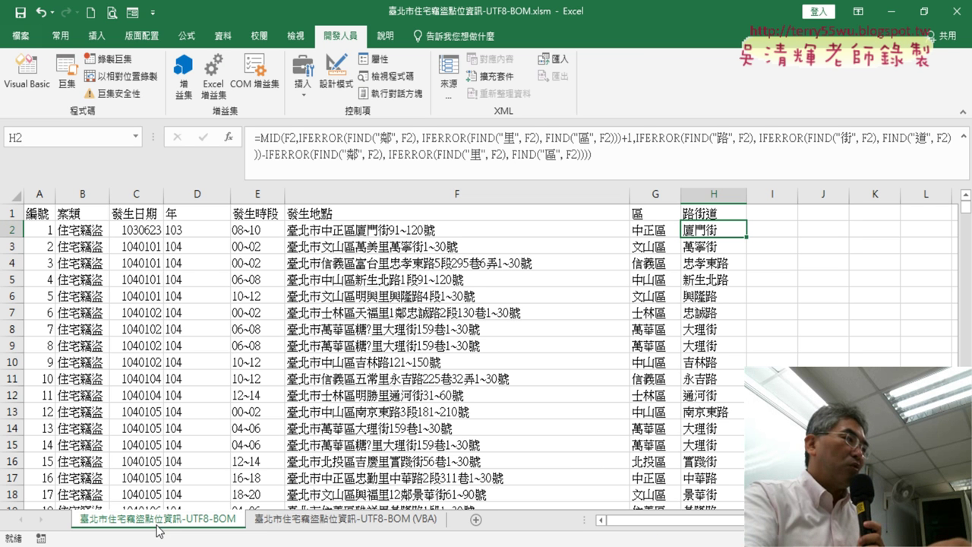
{"action": "left_click", "coordinate": [347, 530]}
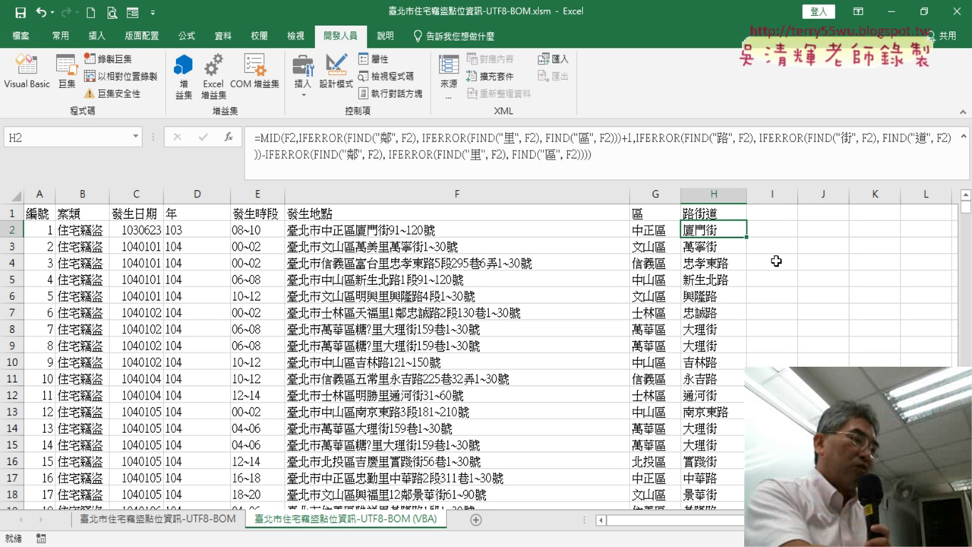
- Clear the existing street names from column H, starting at H2
{"action": "key", "text": "ctrl+shift+Down"}
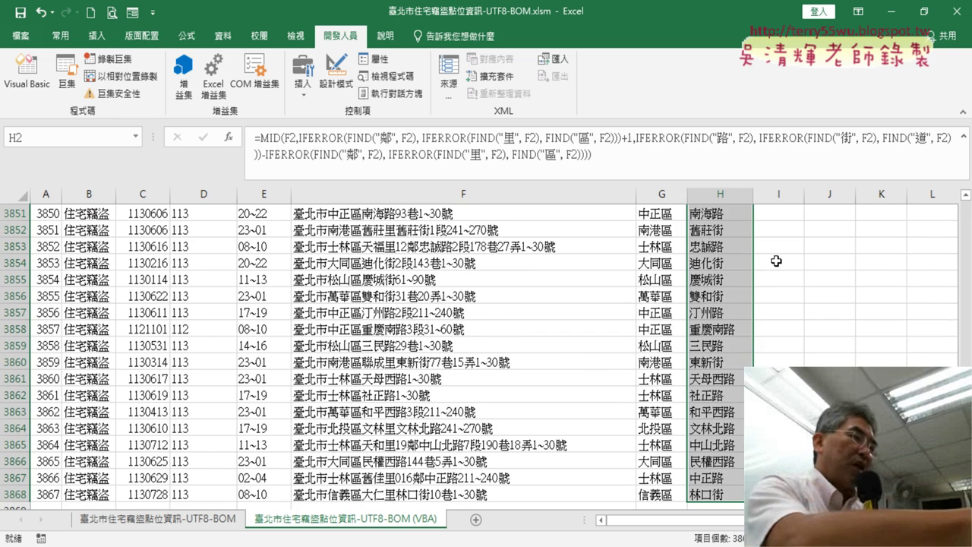
{"action": "key", "text": "Delete"}
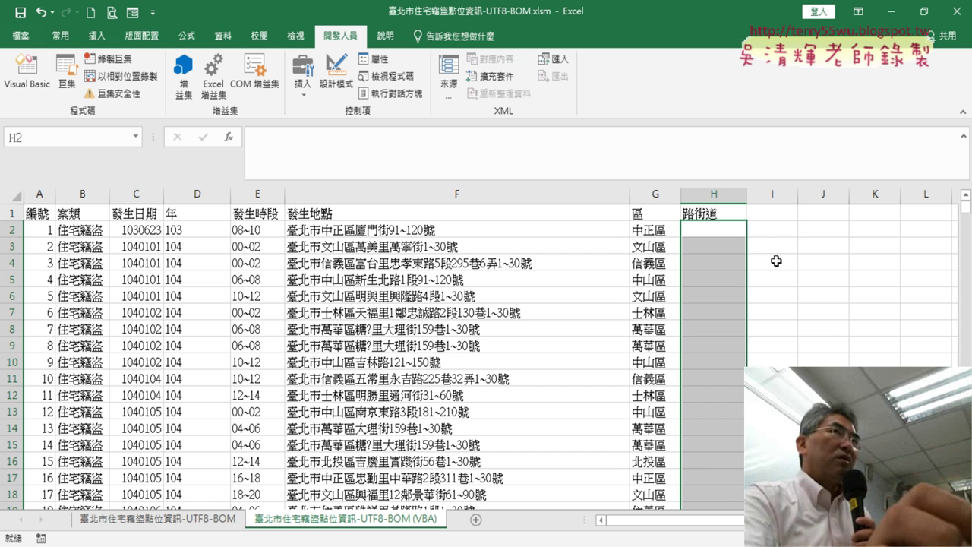
{"action": "left_click", "coordinate": [719, 231]}
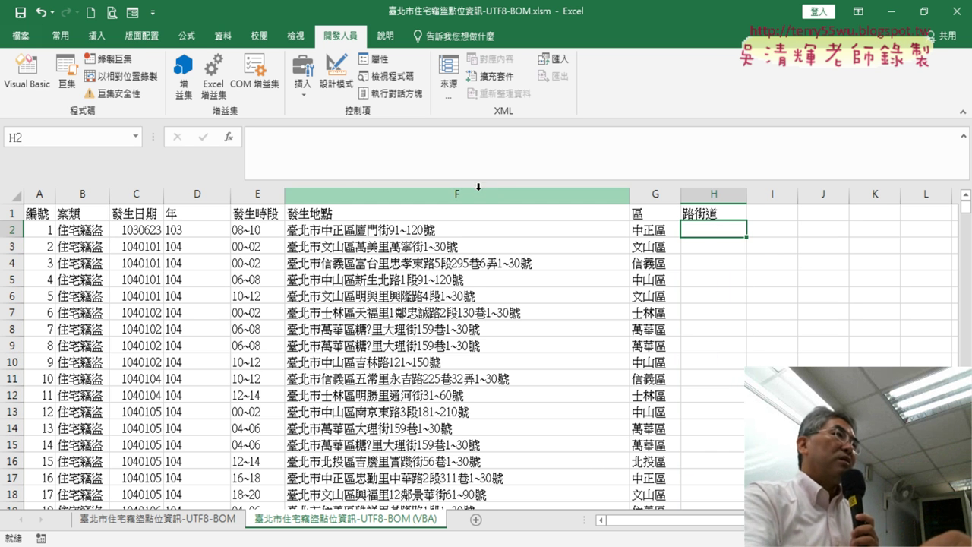
- Insert the user-defined ExtractAddressPart function into H2 with F2 as the Address argument
{"action": "left_click", "coordinate": [229, 137]}
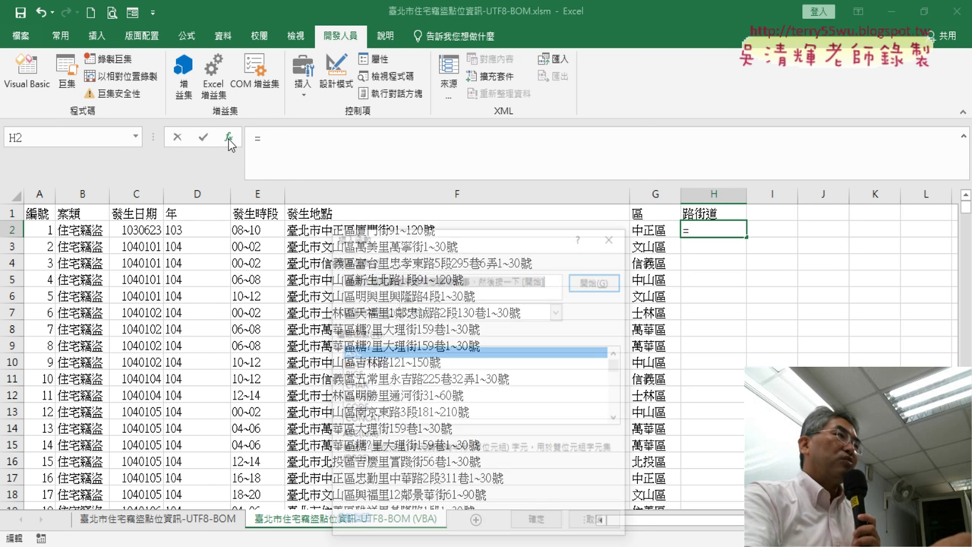
{"action": "left_click_drag", "start_coordinate": [482, 242], "coordinate": [447, 74]}
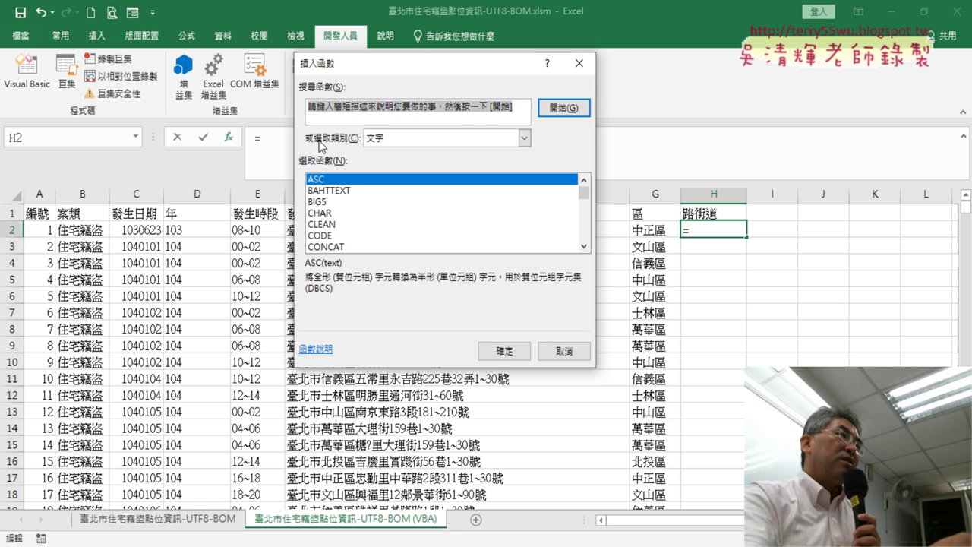
{"action": "left_click", "coordinate": [406, 143]}
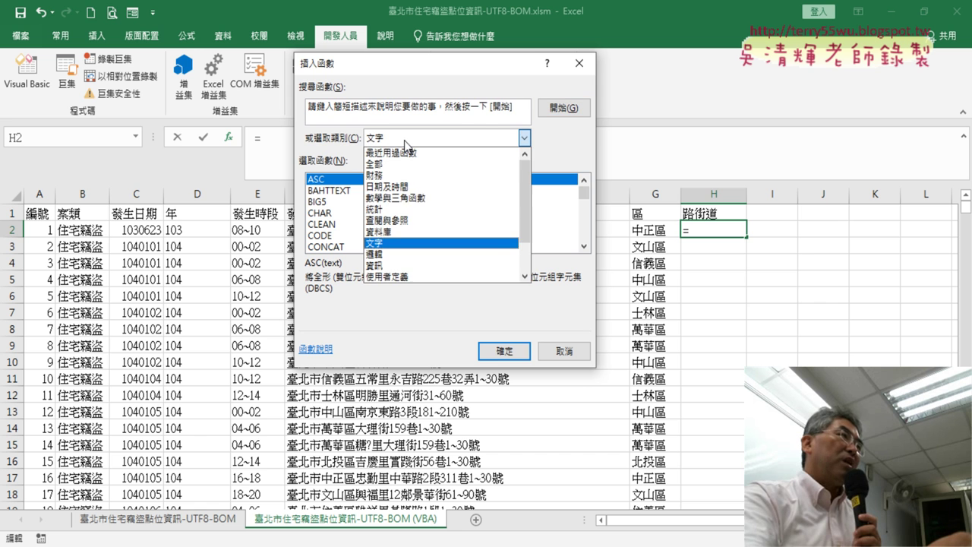
{"action": "left_click", "coordinate": [417, 278]}
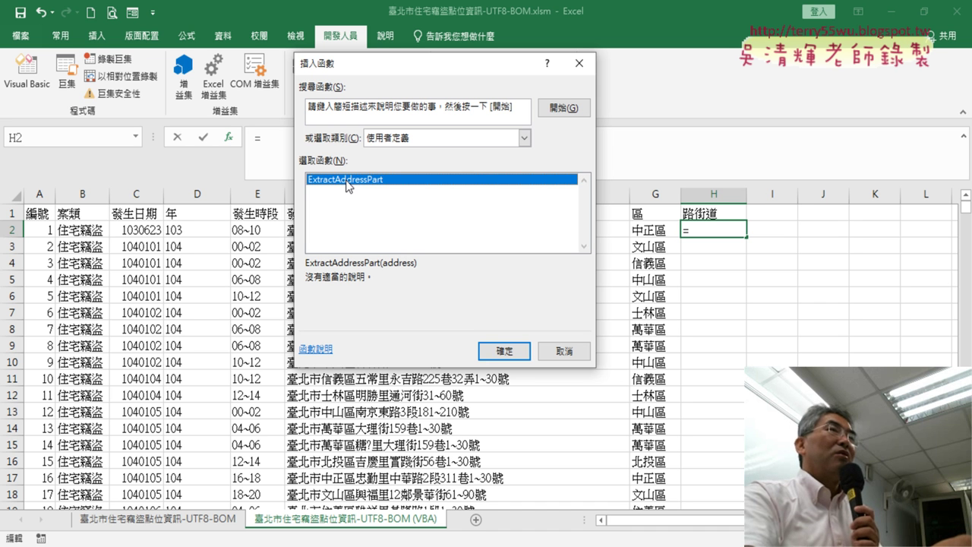
{"action": "left_click", "coordinate": [514, 354]}
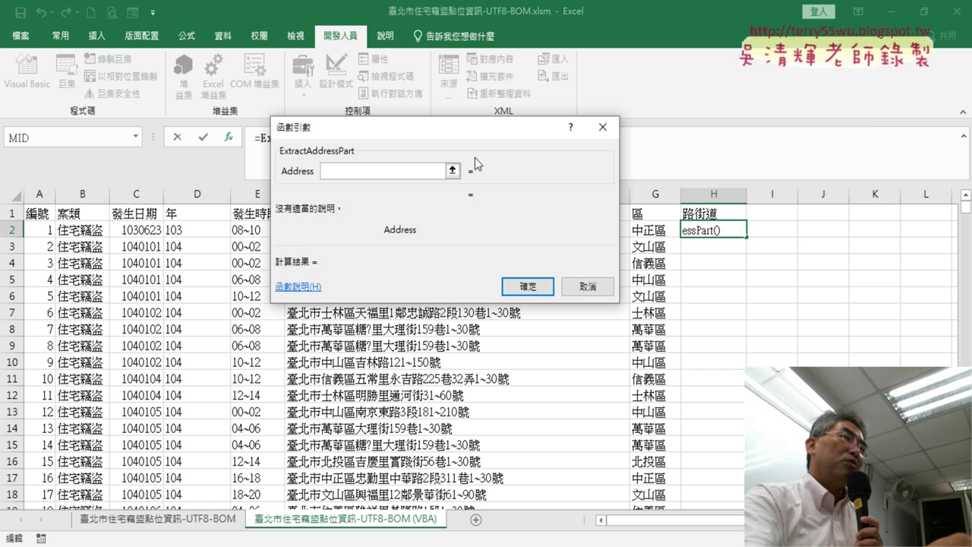
{"action": "left_click_drag", "start_coordinate": [468, 127], "coordinate": [798, 123]}
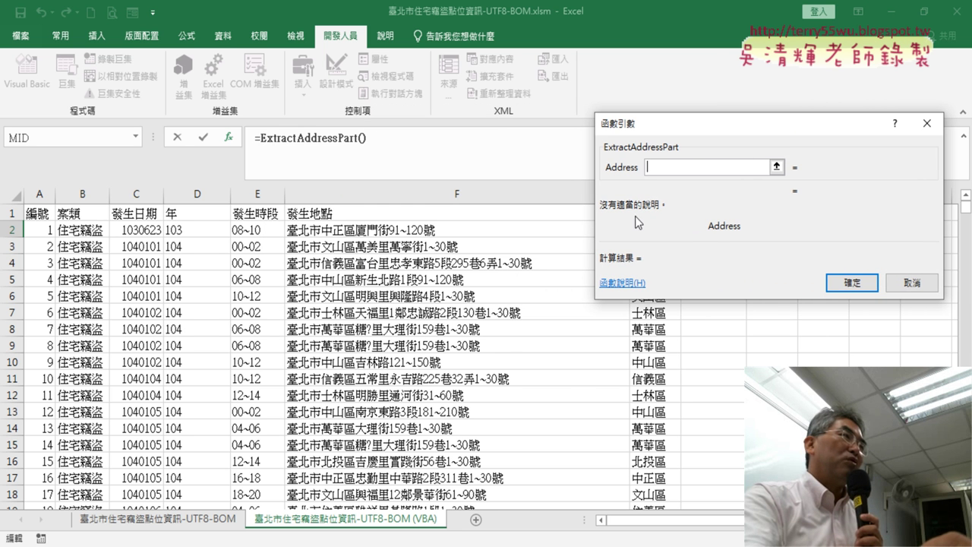
{"action": "left_click", "coordinate": [445, 233]}
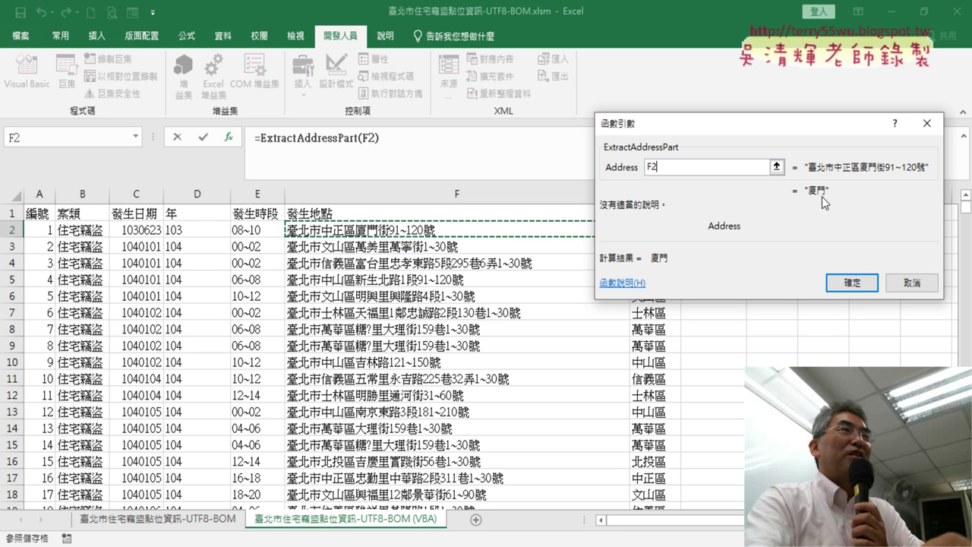
{"action": "left_click", "coordinate": [852, 282]}
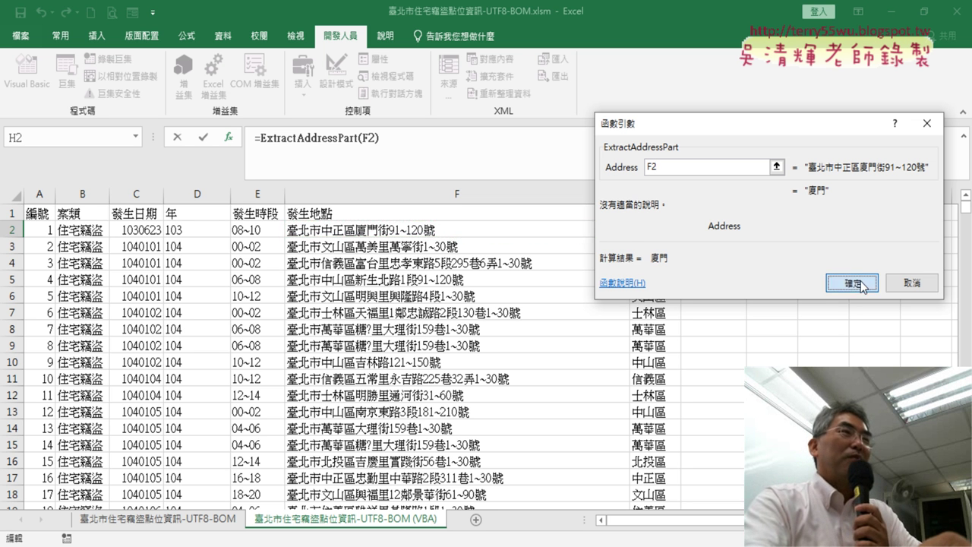
- Fill =ExtractAddressPart(F2) down column H, then read through the Module1 code in Visual Basic
{"action": "double_click", "coordinate": [747, 239]}
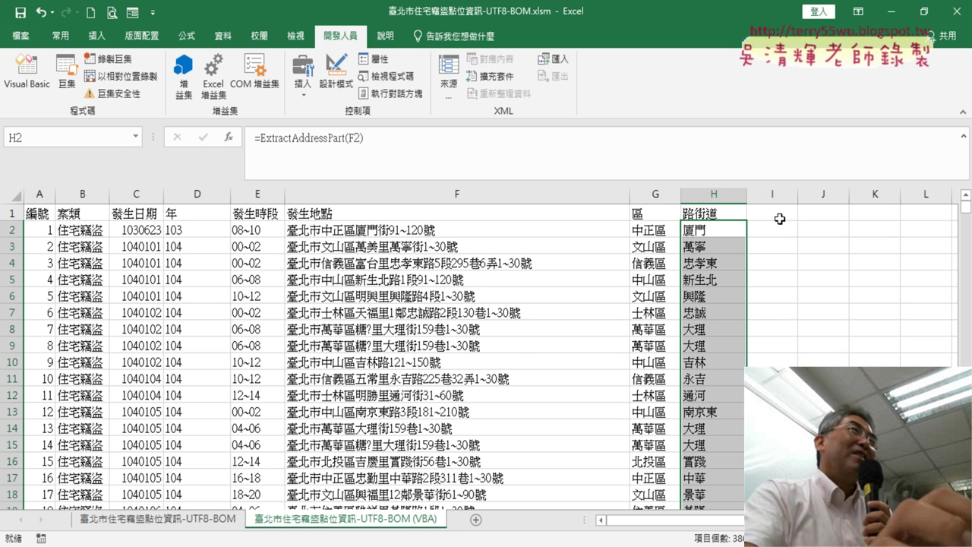
{"action": "left_click", "coordinate": [26, 72]}
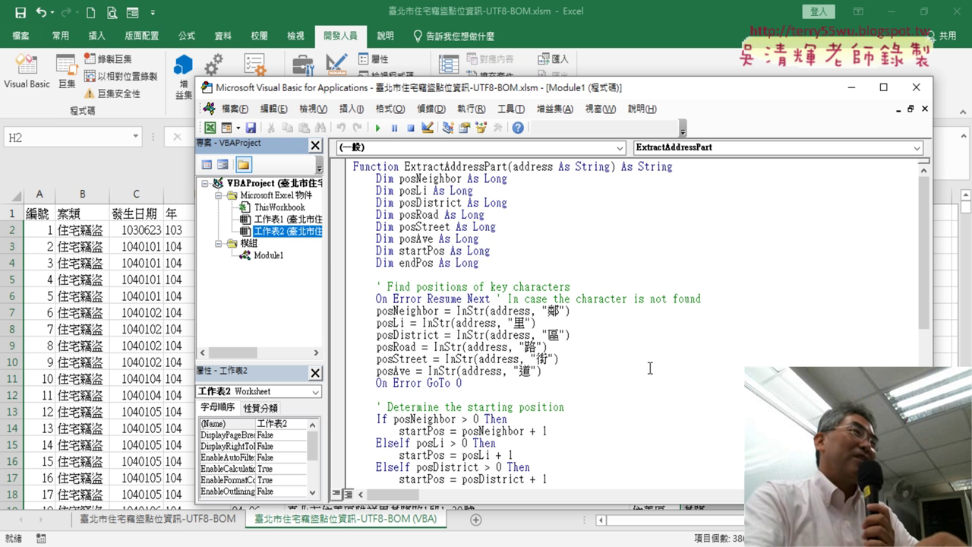
{"action": "scroll", "coordinate": [646, 351], "scroll_direction": "down", "scroll_amount": 1}
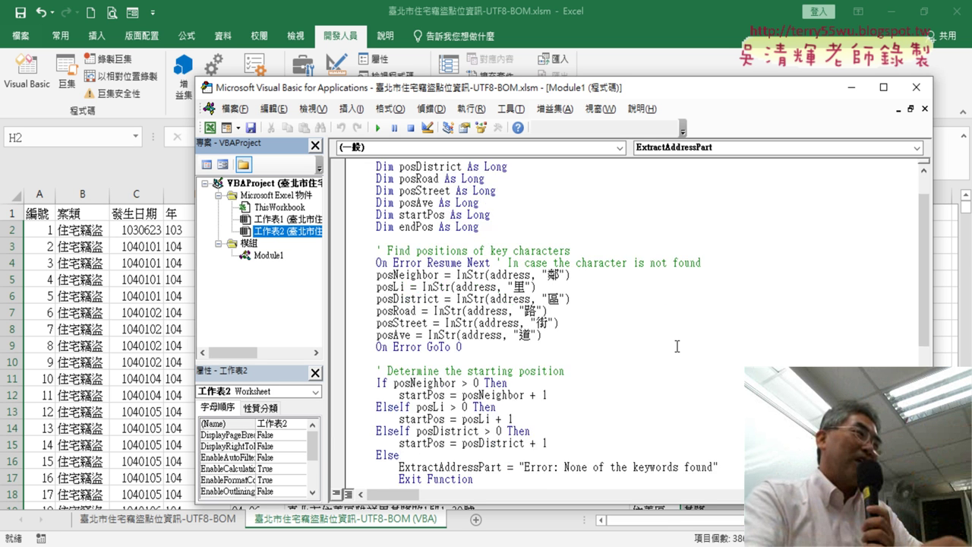
{"action": "scroll", "coordinate": [661, 348], "scroll_direction": "down", "scroll_amount": 4}
{"action": "scroll", "coordinate": [679, 347], "scroll_direction": "down", "scroll_amount": 2}
{"action": "scroll", "coordinate": [679, 347], "scroll_direction": "down", "scroll_amount": 2}
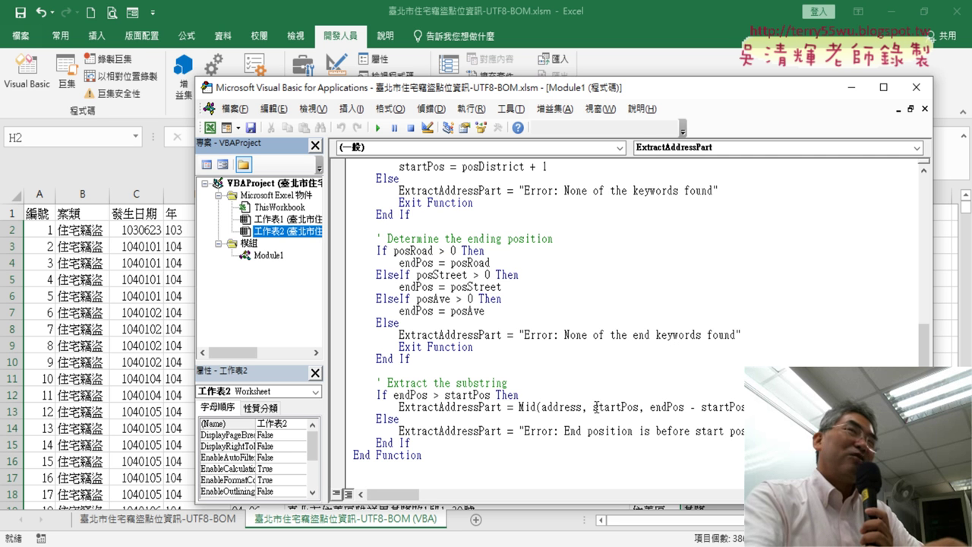
- Send ChatGPT the follow-up '地址少一個字' about addresses missing a character
{"action": "key", "text": "alt+Tab"}
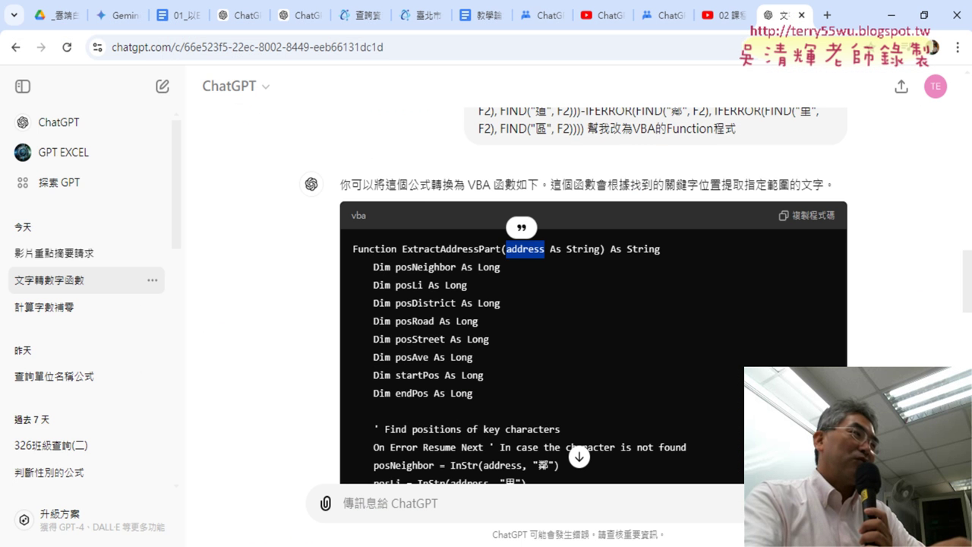
{"action": "scroll", "coordinate": [701, 287], "scroll_direction": "down", "scroll_amount": 3}
{"action": "scroll", "coordinate": [711, 281], "scroll_direction": "down", "scroll_amount": 3}
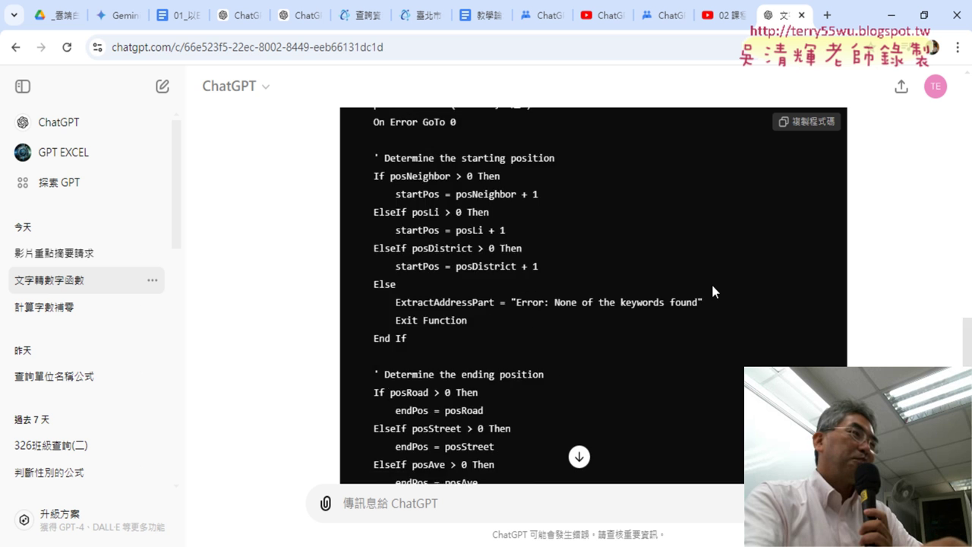
{"action": "scroll", "coordinate": [711, 282], "scroll_direction": "down", "scroll_amount": 3}
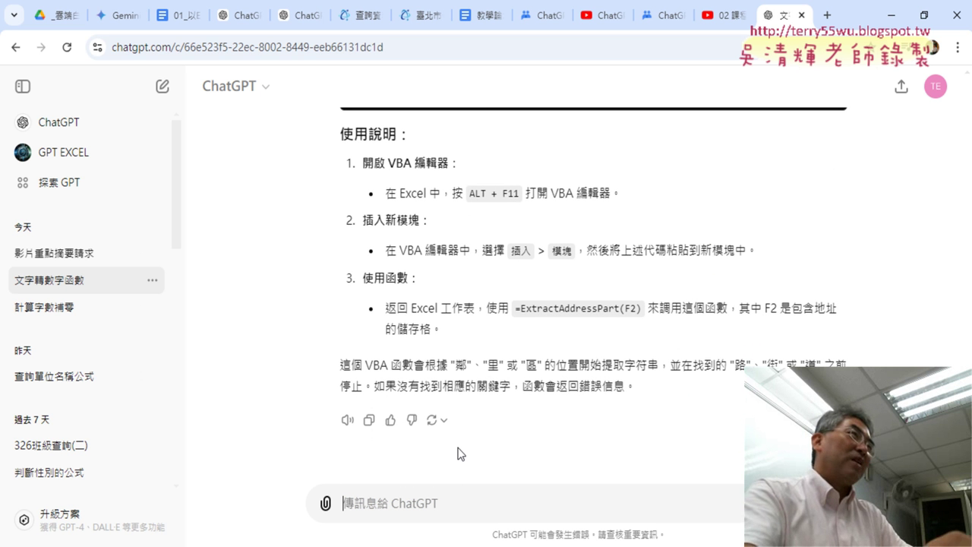
{"action": "type", "text": "地址"}
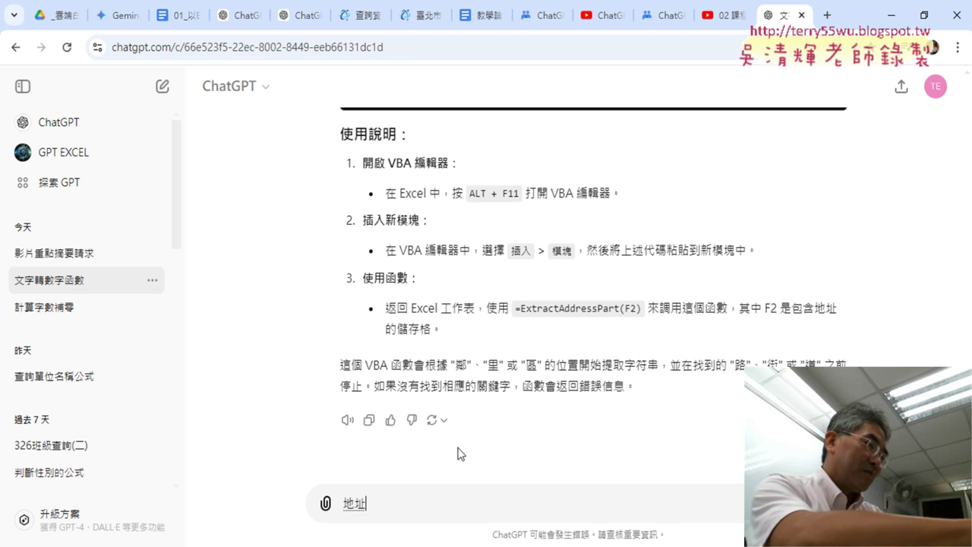
{"action": "type", "text": "少一個一"}
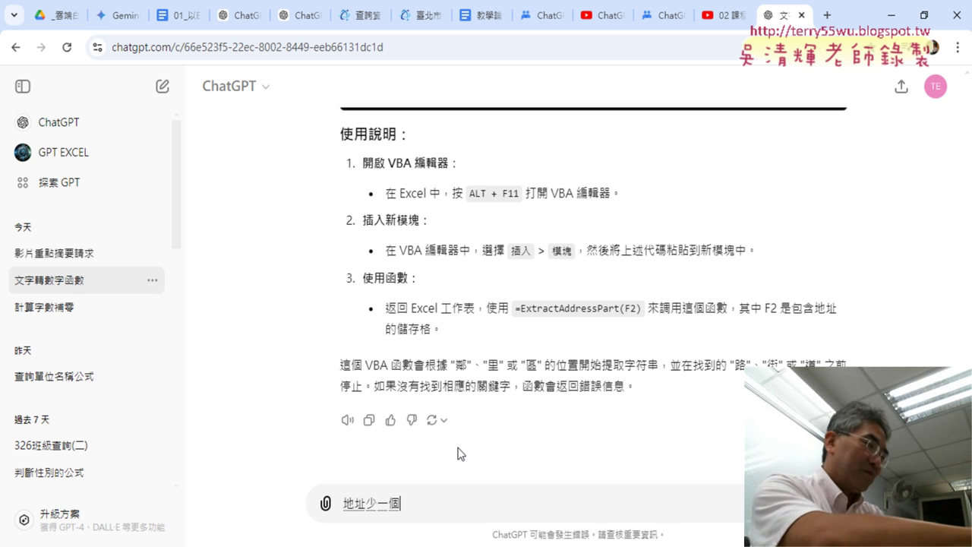
{"action": "type", "text": "字"}
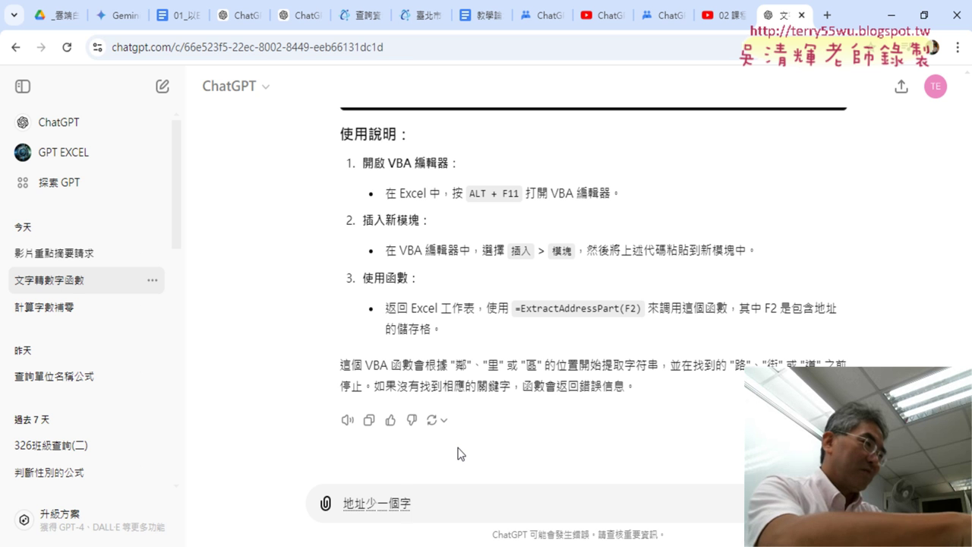
{"action": "key", "text": "Return"}
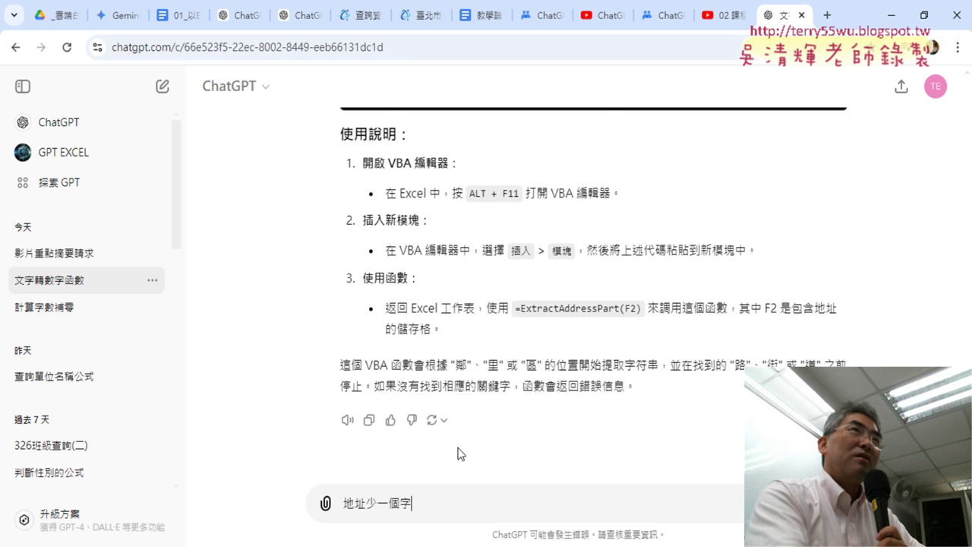
{"action": "key", "text": "Return"}
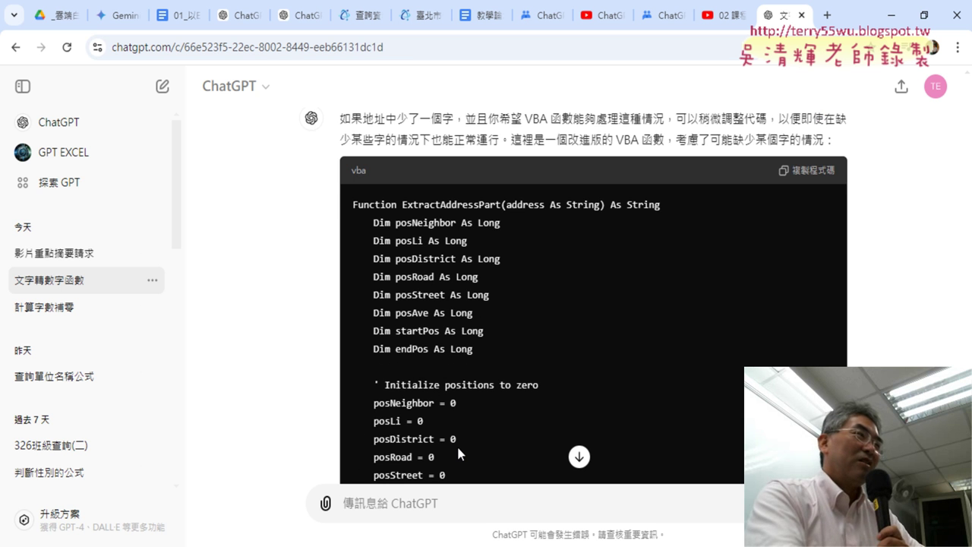
{"action": "scroll", "coordinate": [418, 233], "scroll_direction": "up", "scroll_amount": 1}
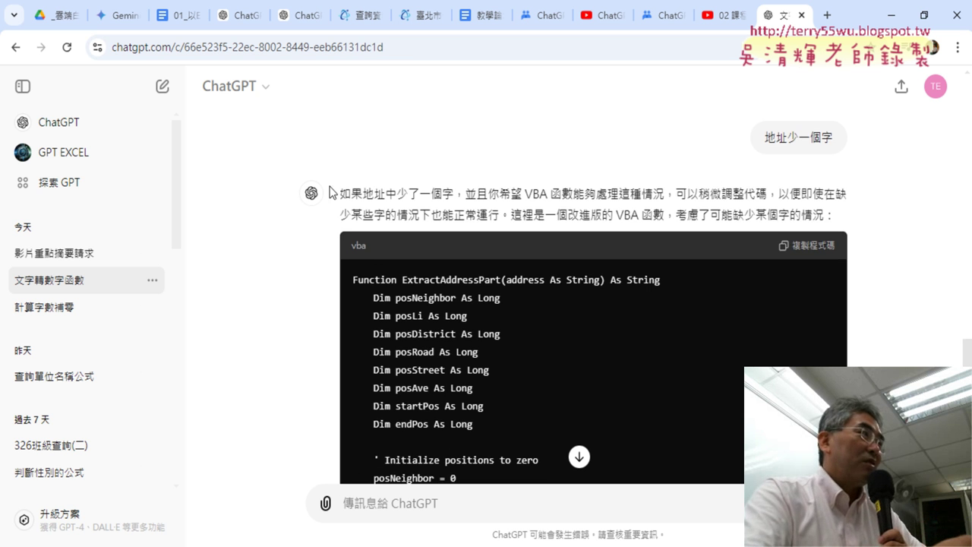
- Copy the revised ExtractAddressPart code from ChatGPT's reply
{"action": "mouse_move", "coordinate": [339, 193]}
{"action": "left_mouse_down"}
{"action": "mouse_move", "coordinate": [820, 197]}
{"action": "mouse_move", "coordinate": [539, 212]}
{"action": "mouse_move", "coordinate": [789, 215]}
{"action": "mouse_move", "coordinate": [839, 225]}
{"action": "left_mouse_up"}
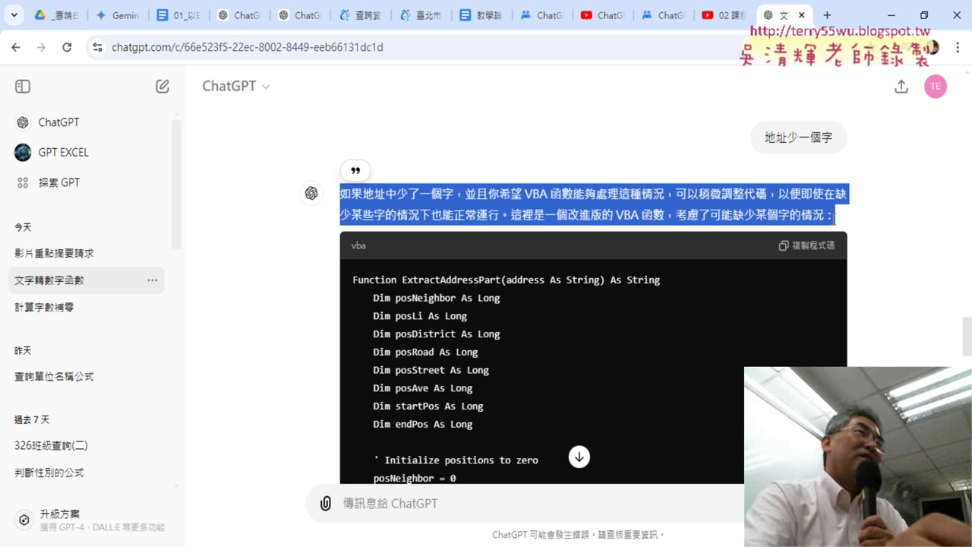
{"action": "mouse_move", "coordinate": [799, 137]}
{"action": "left_click_drag", "start_coordinate": [846, 139], "coordinate": [779, 142]}
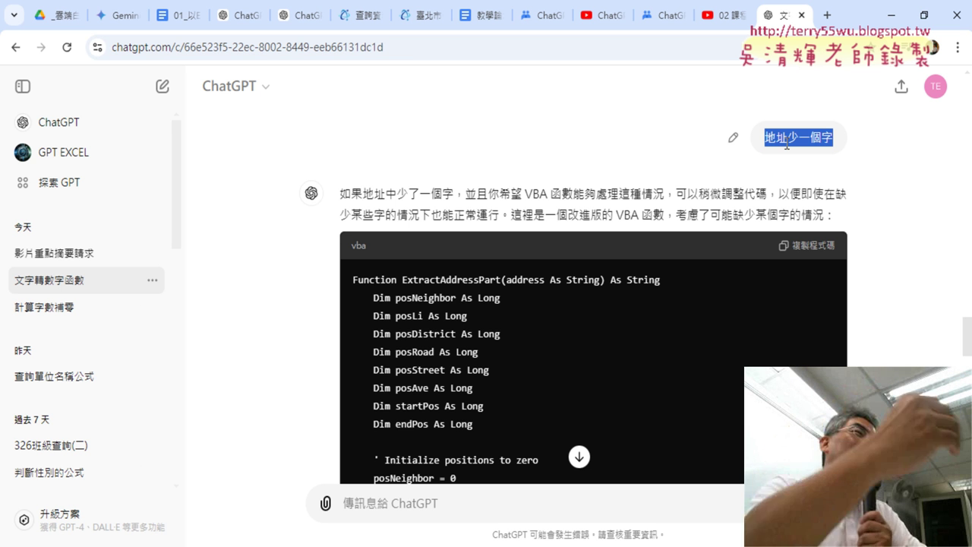
{"action": "left_click", "coordinate": [810, 246]}
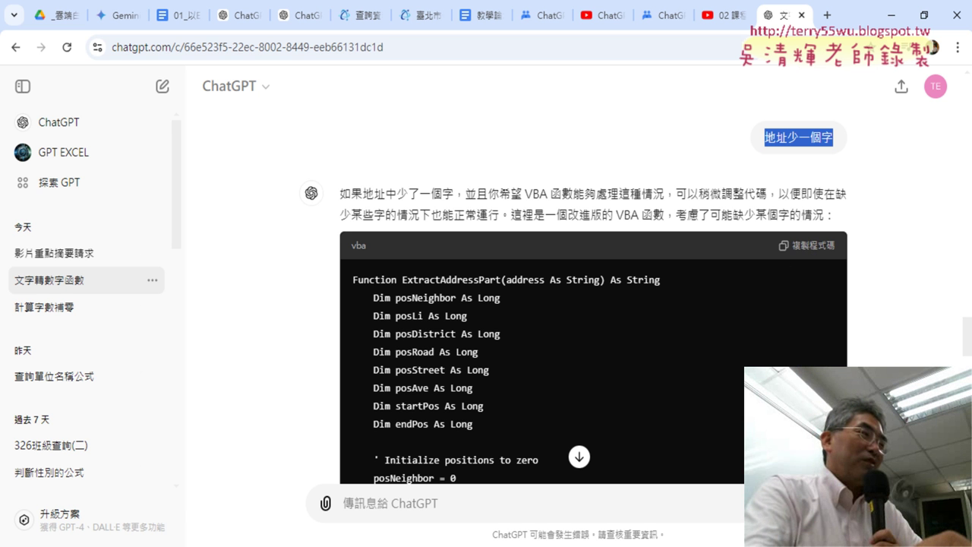
- In the VBA editor, select all of the old code in Module1
{"action": "left_click", "coordinate": [351, 513]}
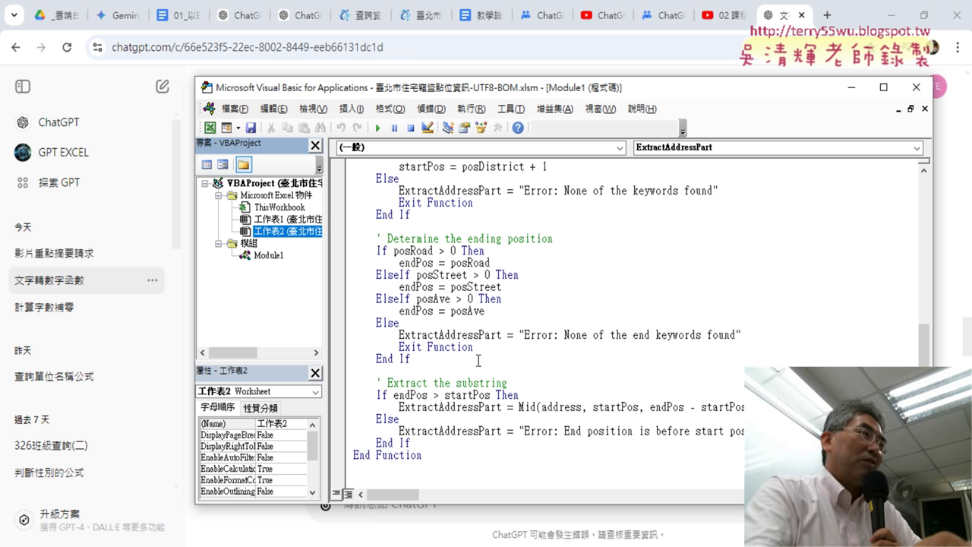
{"action": "left_click", "coordinate": [454, 431]}
{"action": "key", "text": "ctrl+a"}
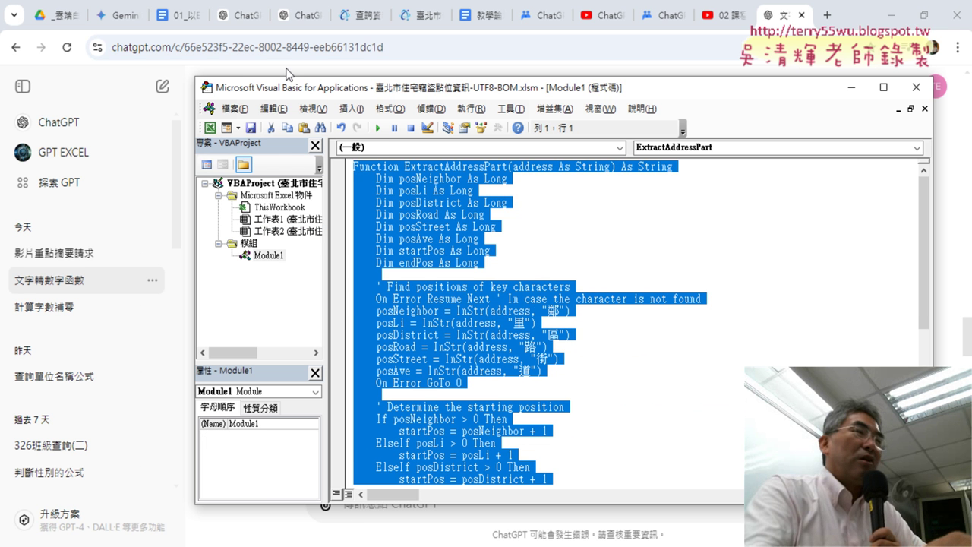
- Replace Module1's old code with the pasted revised ExtractAddressPart function, then minimise Chrome
{"action": "key", "text": "Delete"}
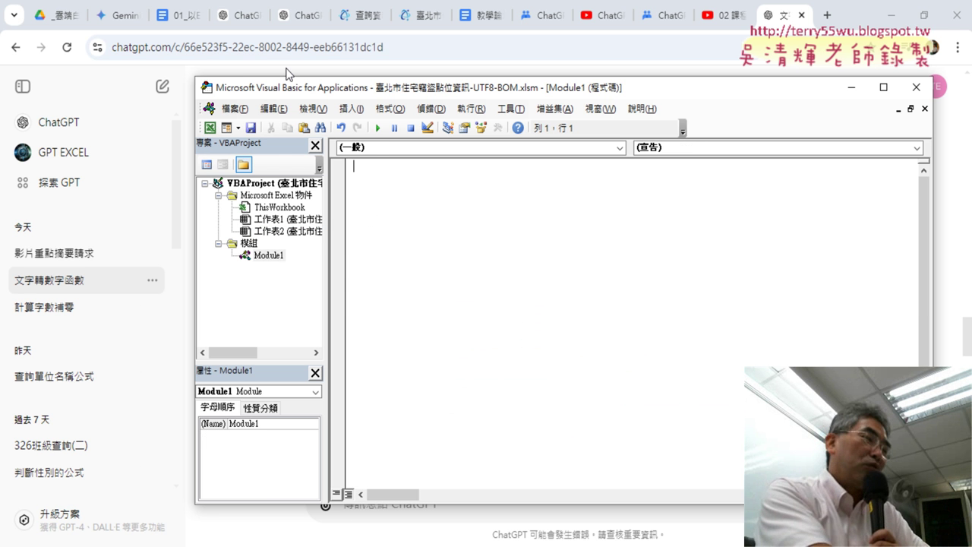
{"action": "key", "text": "ctrl+v"}
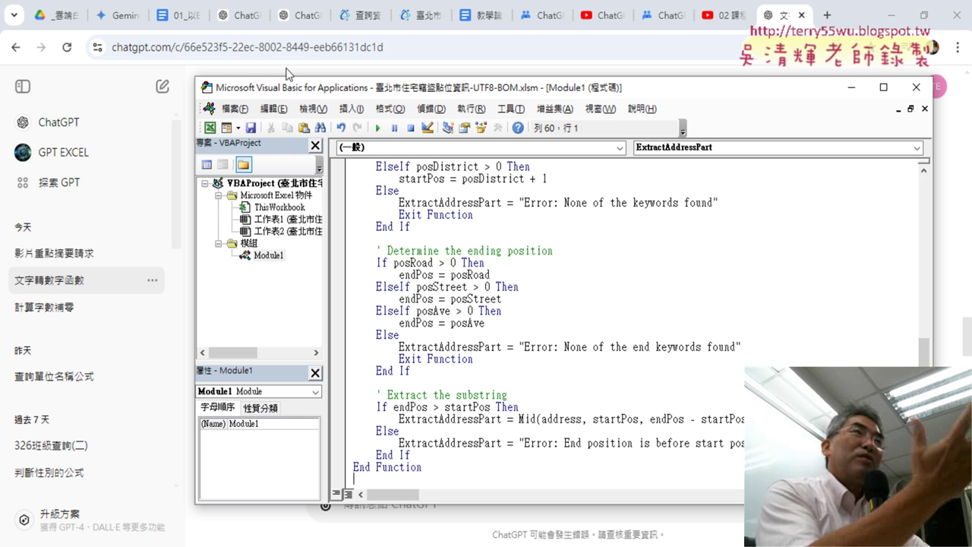
{"action": "left_click", "coordinate": [890, 15]}
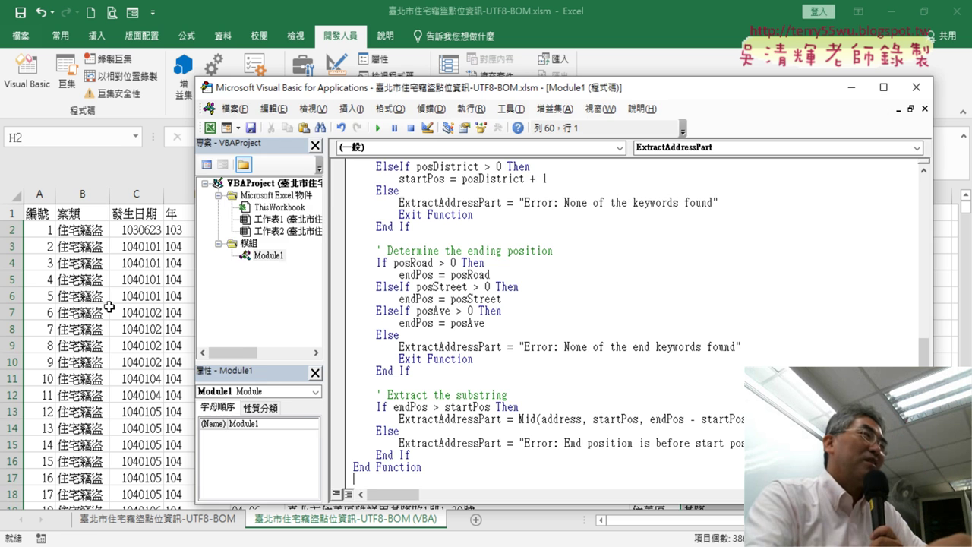
- Return to the (VBA) worksheet and delete the existing formula from H2
{"action": "left_click", "coordinate": [110, 307]}
{"action": "left_click", "coordinate": [725, 231]}
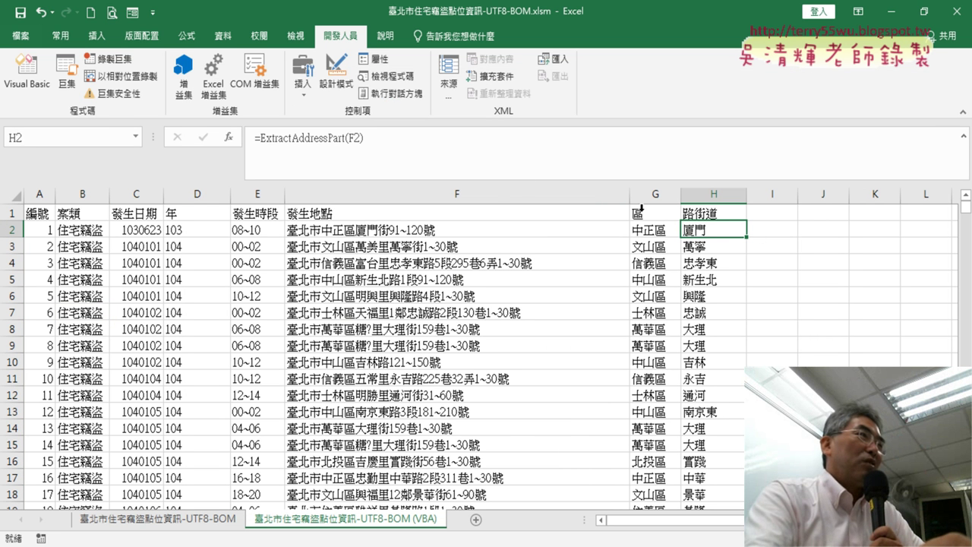
{"action": "left_click", "coordinate": [322, 137]}
{"action": "left_click", "coordinate": [203, 139]}
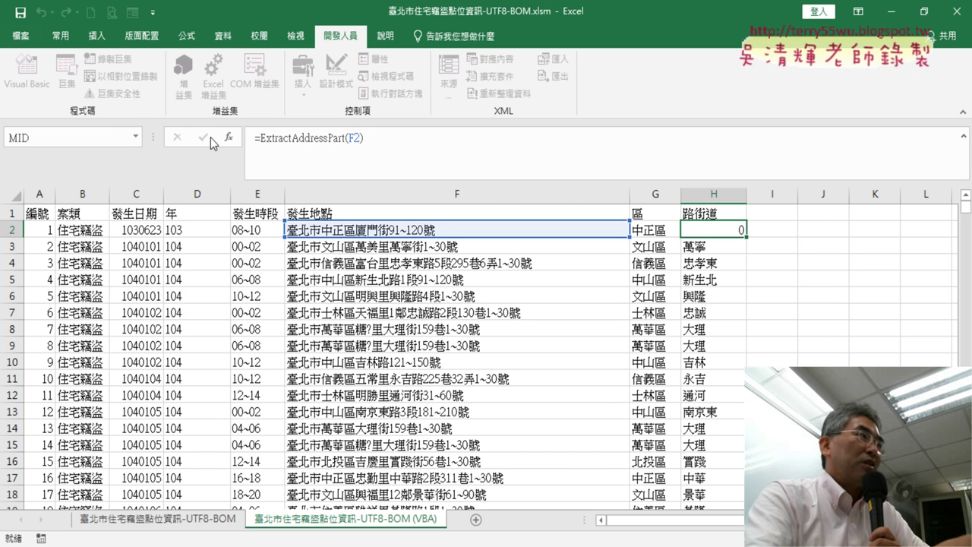
{"action": "left_click", "coordinate": [303, 140]}
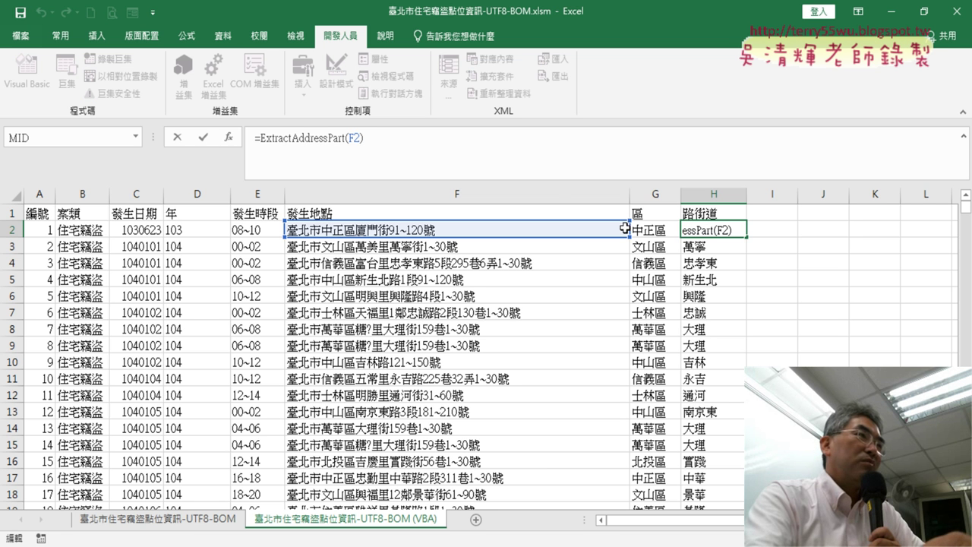
{"action": "key", "text": "Escape"}
{"action": "key", "text": "Delete"}
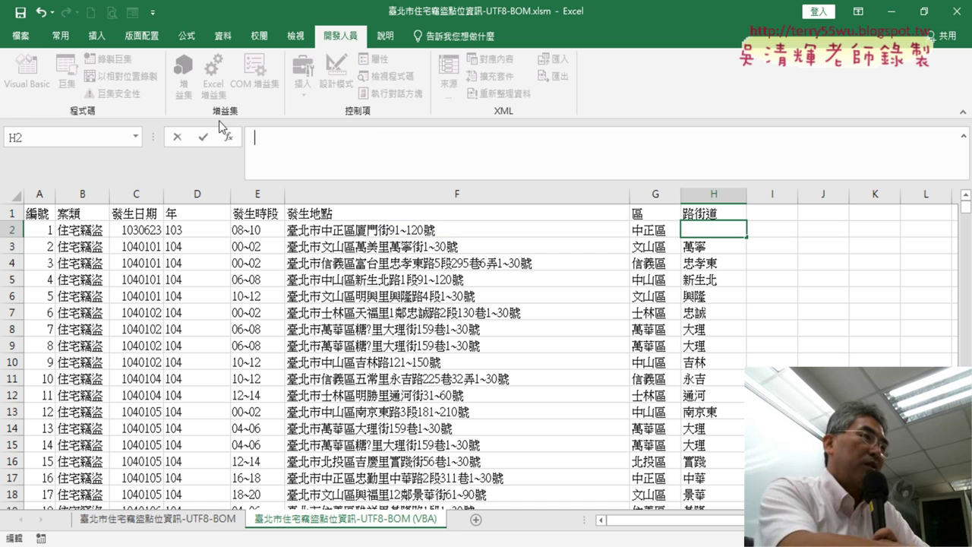
{"action": "left_click", "coordinate": [736, 233]}
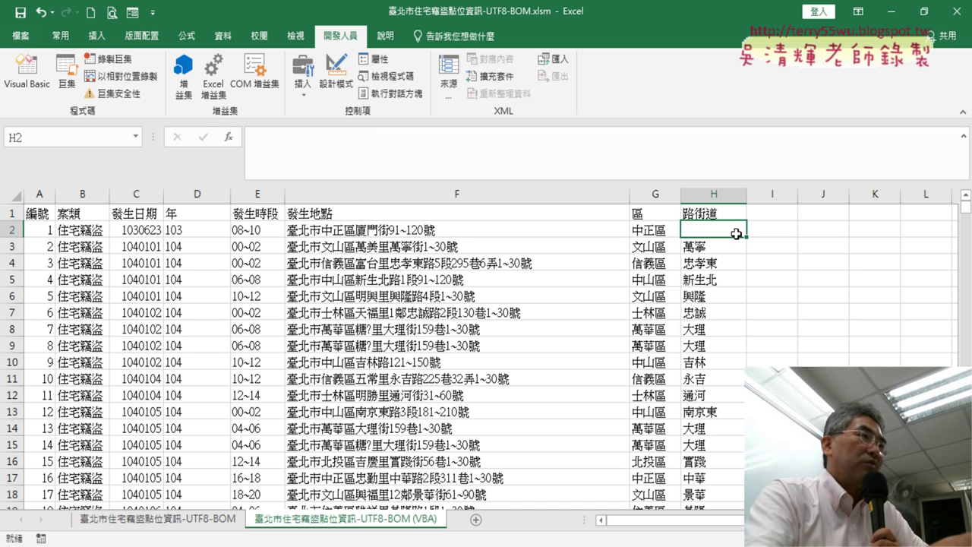
- Enter =ExtractAddressPart(F2) in H2 and fill it down column H
{"action": "left_click", "coordinate": [229, 138]}
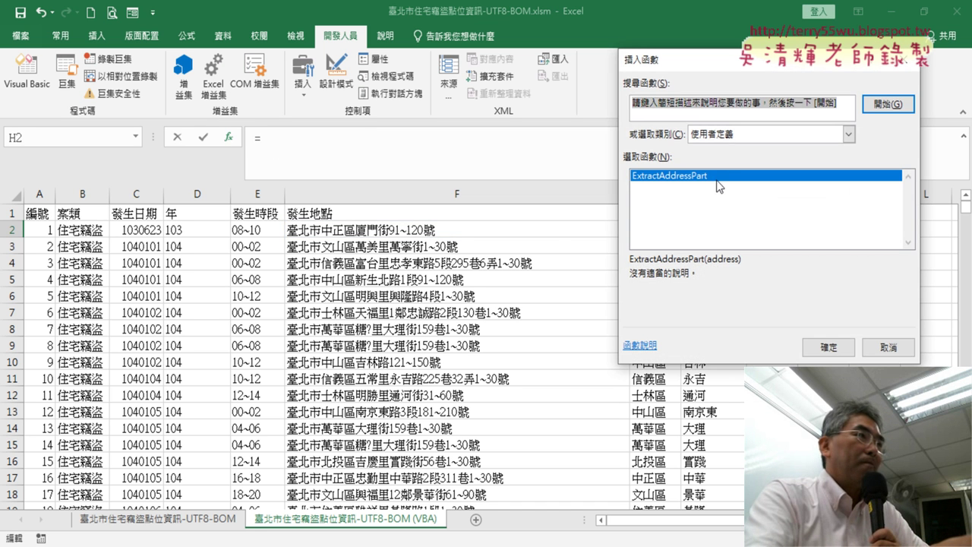
{"action": "left_click", "coordinate": [829, 348]}
{"action": "left_click", "coordinate": [455, 231]}
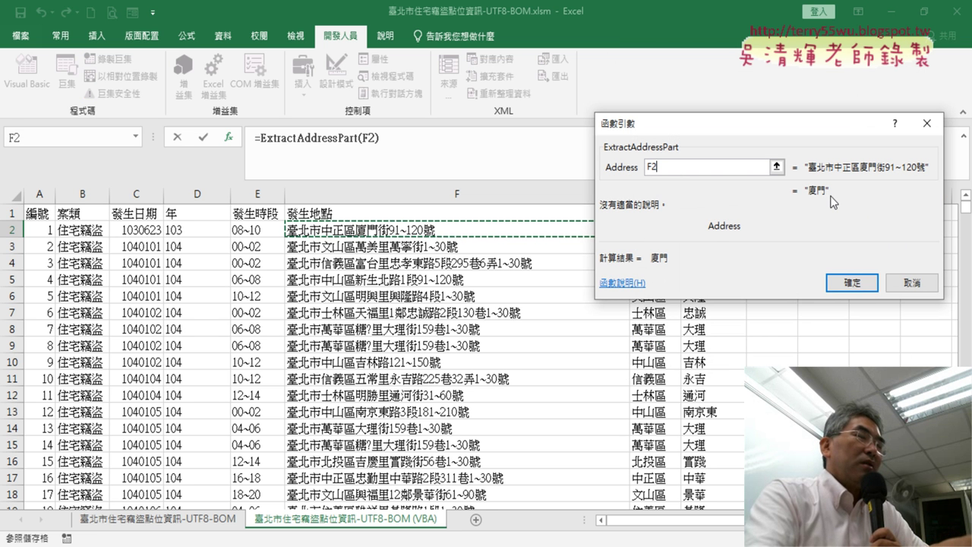
{"action": "left_click", "coordinate": [845, 271]}
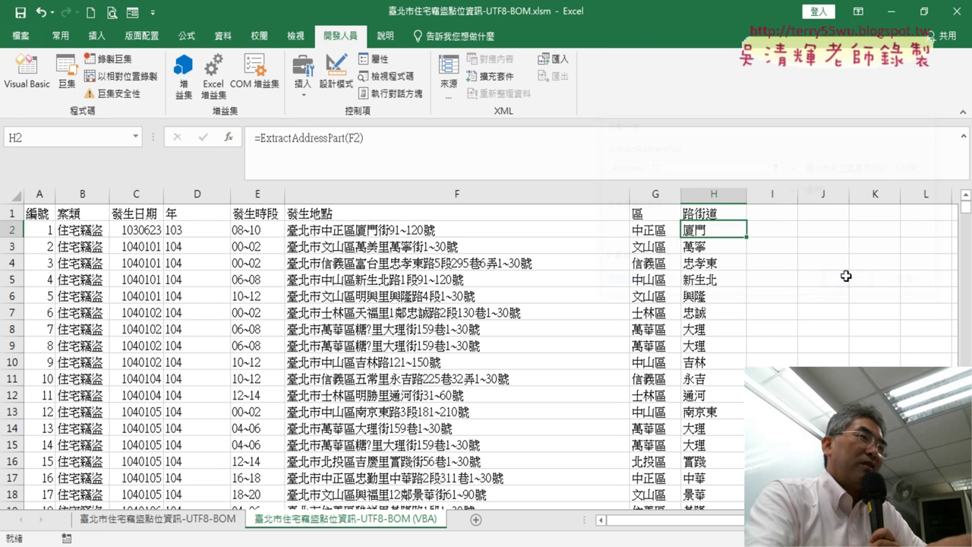
{"action": "double_click", "coordinate": [752, 236]}
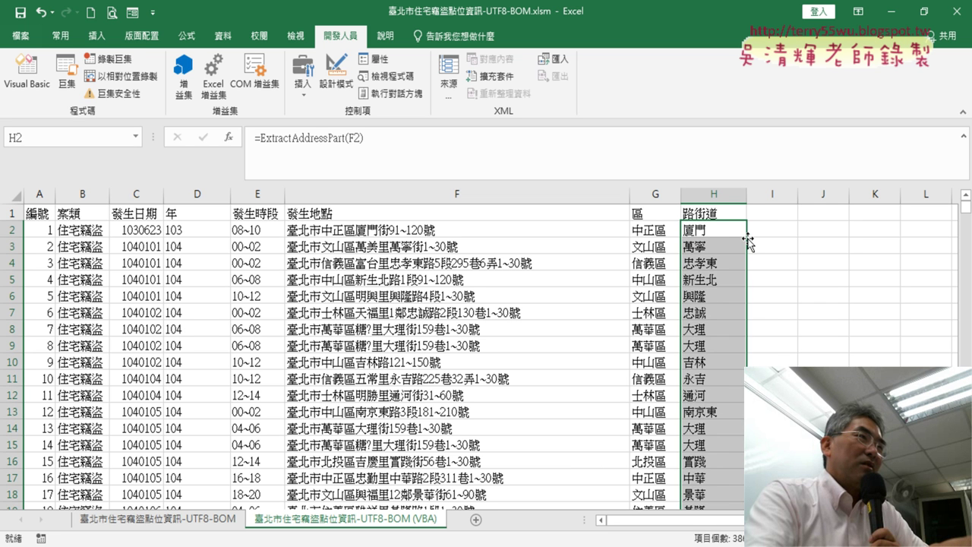
{"action": "left_click", "coordinate": [744, 229]}
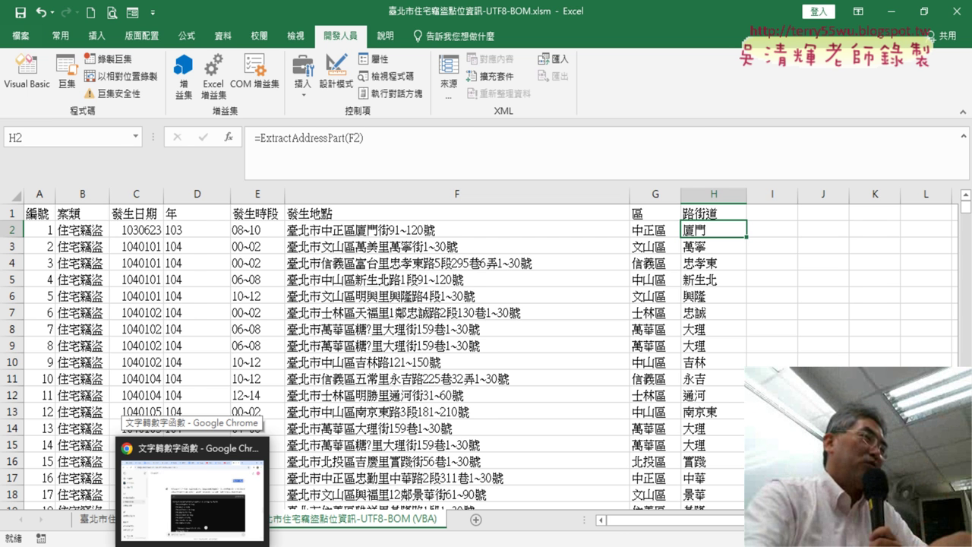
- Review the revised ExtractAddressPart code in Module1, minimise the editor, and return to ChatGPT
{"action": "left_click", "coordinate": [26, 76]}
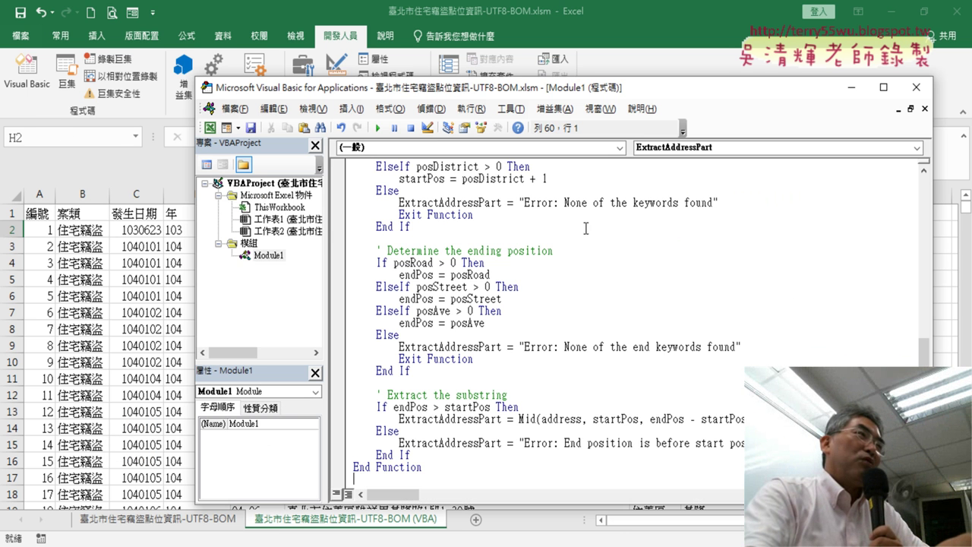
{"action": "scroll", "coordinate": [617, 238], "scroll_direction": "down", "scroll_amount": 1}
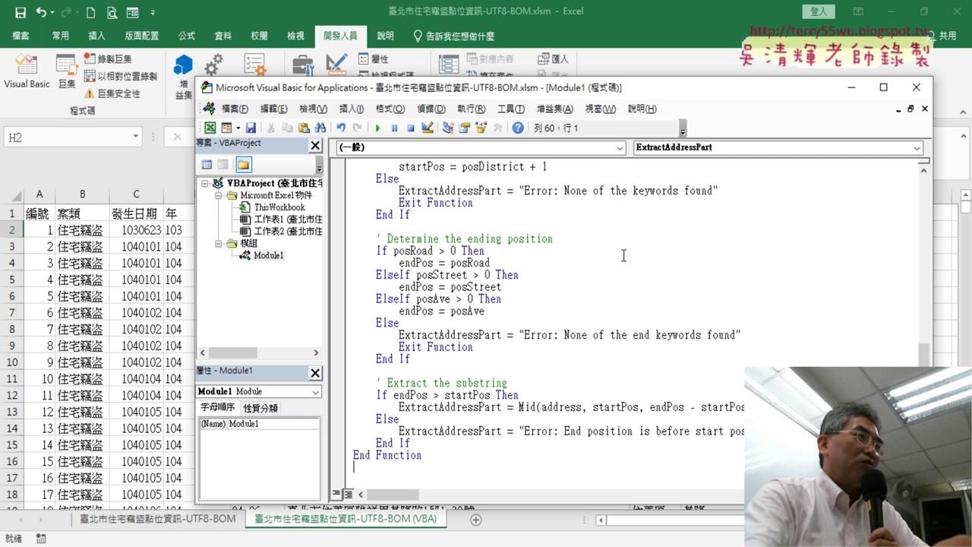
{"action": "scroll", "coordinate": [623, 256], "scroll_direction": "up", "scroll_amount": 2}
{"action": "scroll", "coordinate": [623, 256], "scroll_direction": "up", "scroll_amount": 1}
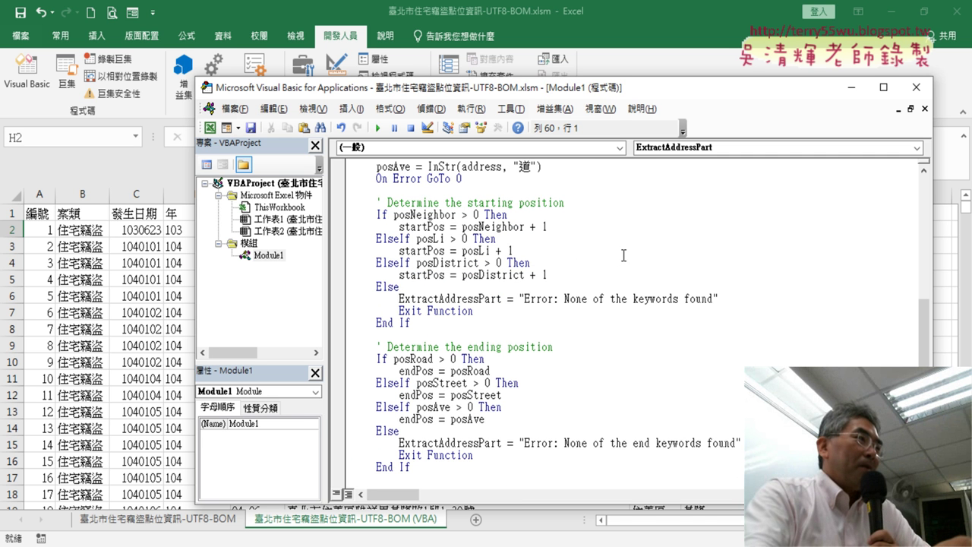
{"action": "scroll", "coordinate": [623, 255], "scroll_direction": "up", "scroll_amount": 2}
{"action": "scroll", "coordinate": [623, 255], "scroll_direction": "up", "scroll_amount": 1}
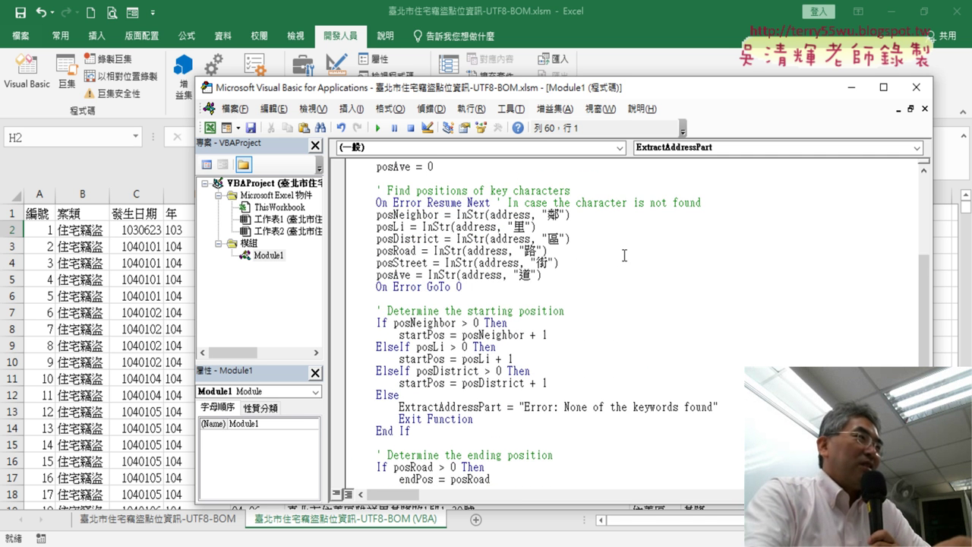
{"action": "scroll", "coordinate": [625, 256], "scroll_direction": "up", "scroll_amount": 1}
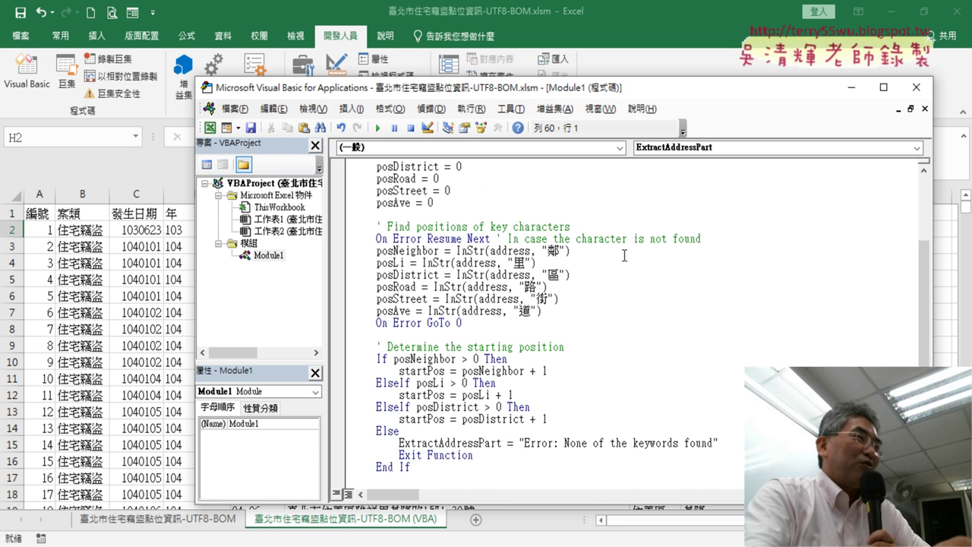
{"action": "left_click", "coordinate": [851, 87]}
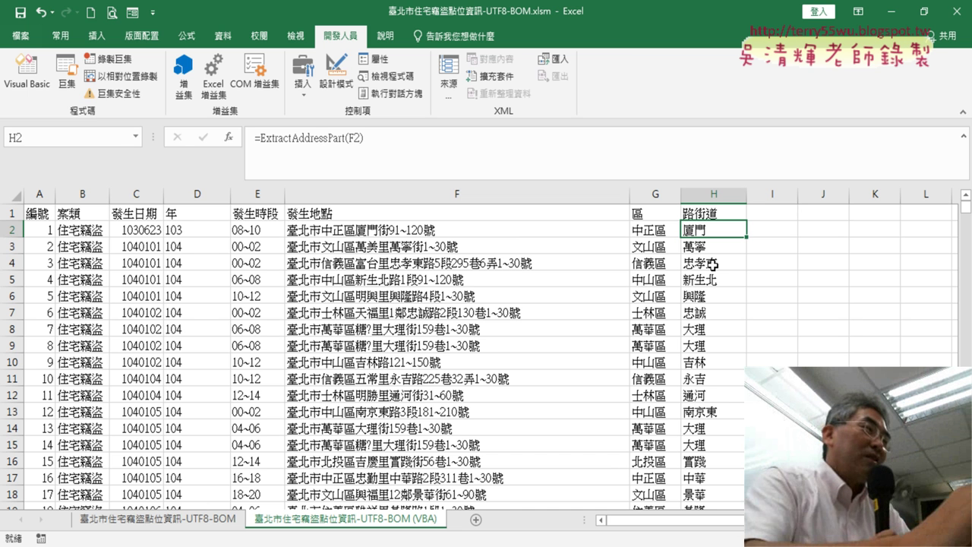
{"action": "left_click", "coordinate": [226, 545]}
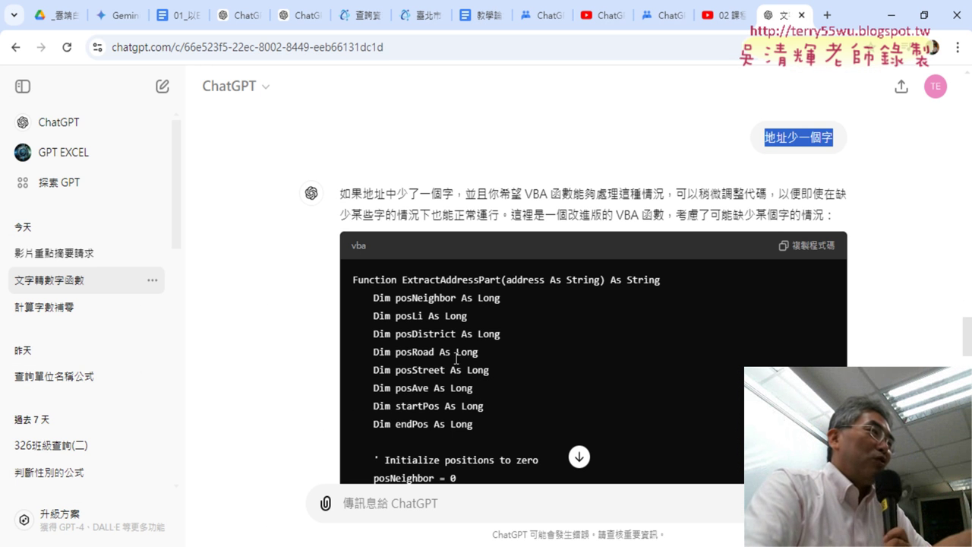
- In the Google Docs notes, select the ExtractAddressPart code from Function through End Function
{"action": "left_click", "coordinate": [181, 15]}
{"action": "scroll", "coordinate": [577, 285], "scroll_direction": "down", "scroll_amount": 1}
{"action": "scroll", "coordinate": [577, 284], "scroll_direction": "down", "scroll_amount": 3}
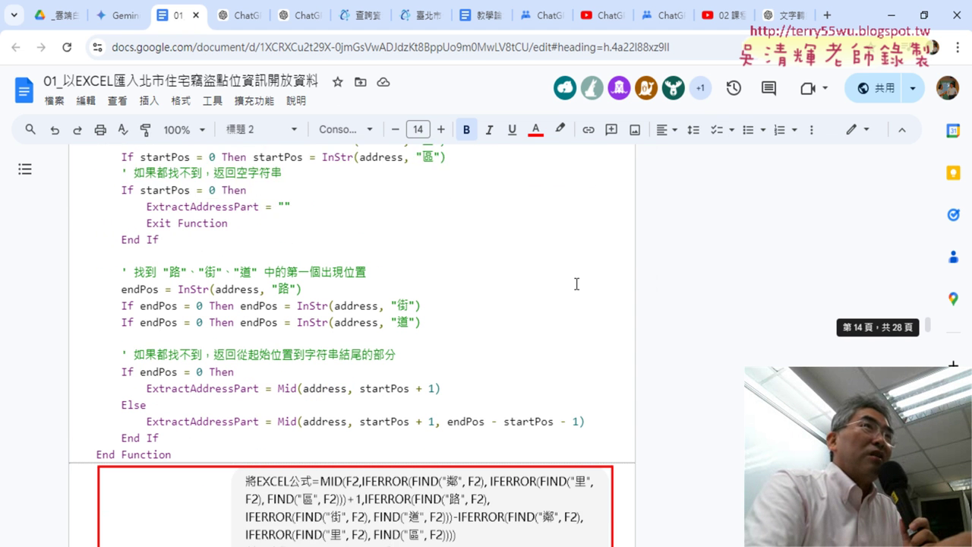
{"action": "scroll", "coordinate": [577, 284], "scroll_direction": "down", "scroll_amount": 1}
{"action": "scroll", "coordinate": [576, 284], "scroll_direction": "up", "scroll_amount": 1}
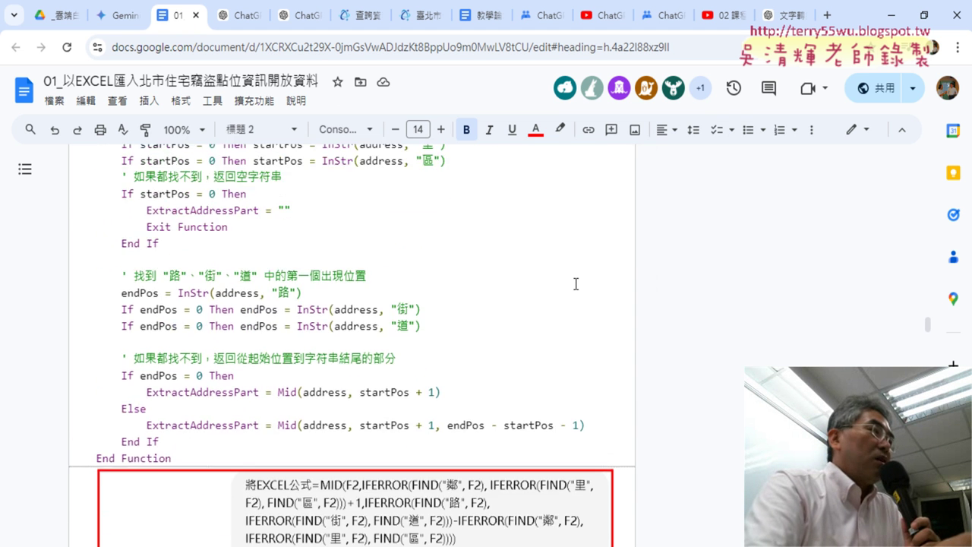
{"action": "scroll", "coordinate": [577, 284], "scroll_direction": "up", "scroll_amount": 1}
{"action": "scroll", "coordinate": [577, 285], "scroll_direction": "up", "scroll_amount": 1}
{"action": "scroll", "coordinate": [575, 284], "scroll_direction": "down", "scroll_amount": 1}
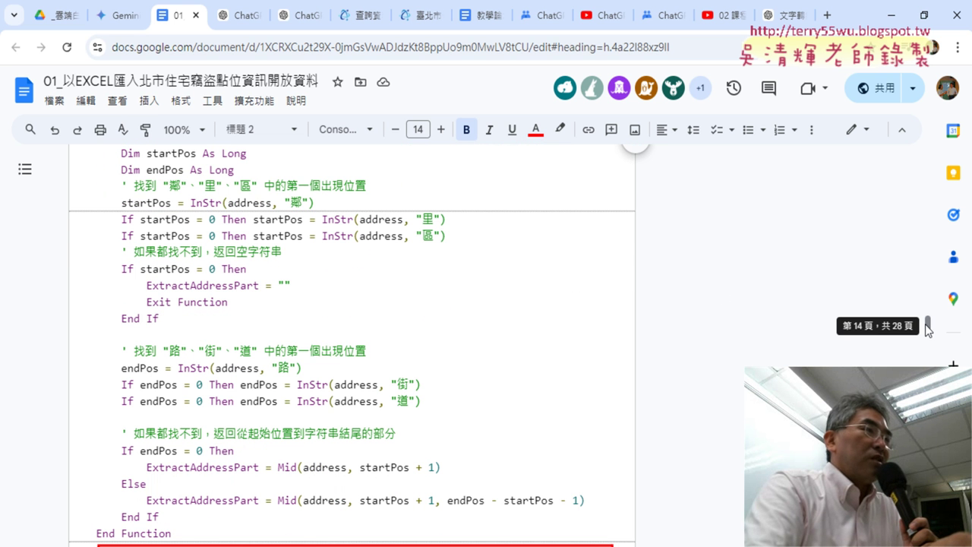
{"action": "scroll", "coordinate": [210, 282], "scroll_direction": "up", "scroll_amount": 1}
{"action": "left_click_drag", "start_coordinate": [79, 211], "coordinate": [351, 233]}
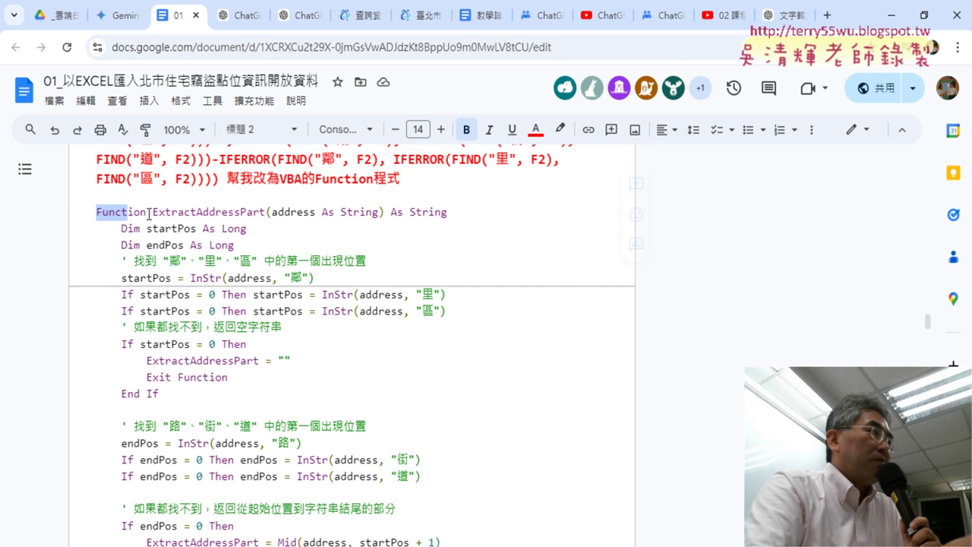
{"action": "scroll", "coordinate": [390, 314], "scroll_direction": "down", "scroll_amount": 3}
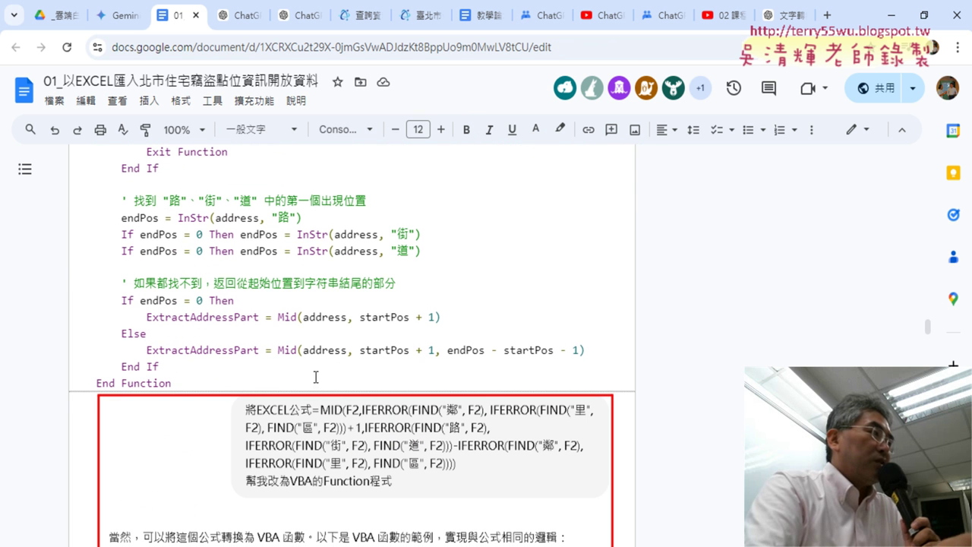
{"action": "left_click", "coordinate": [210, 375], "text": "shift"}
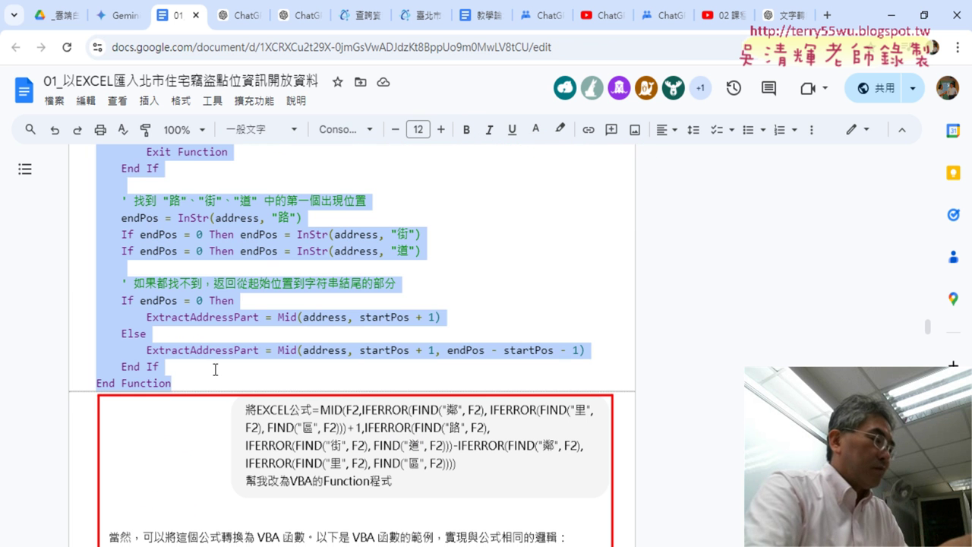
- Replace all of Module1's code with the shorter ExtractAddressPart function from the notes
{"action": "left_click", "coordinate": [494, 524]}
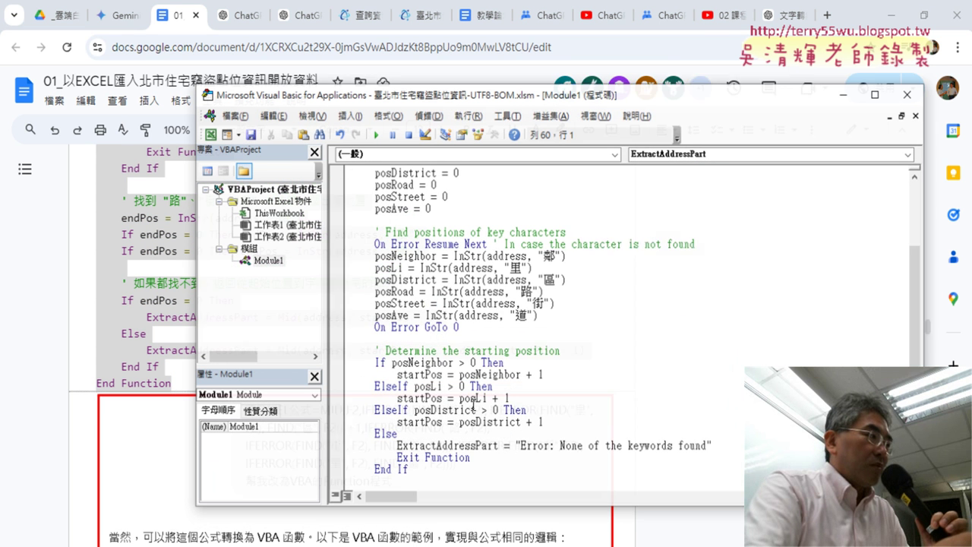
{"action": "scroll", "coordinate": [445, 470], "scroll_direction": "down", "scroll_amount": 4}
{"action": "scroll", "coordinate": [446, 469], "scroll_direction": "down", "scroll_amount": 3}
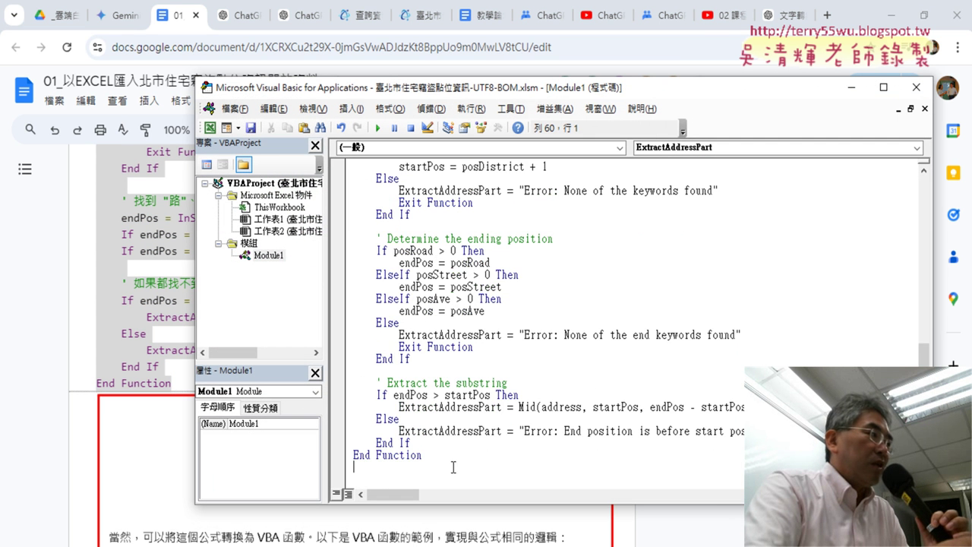
{"action": "key", "text": "ctrl+a"}
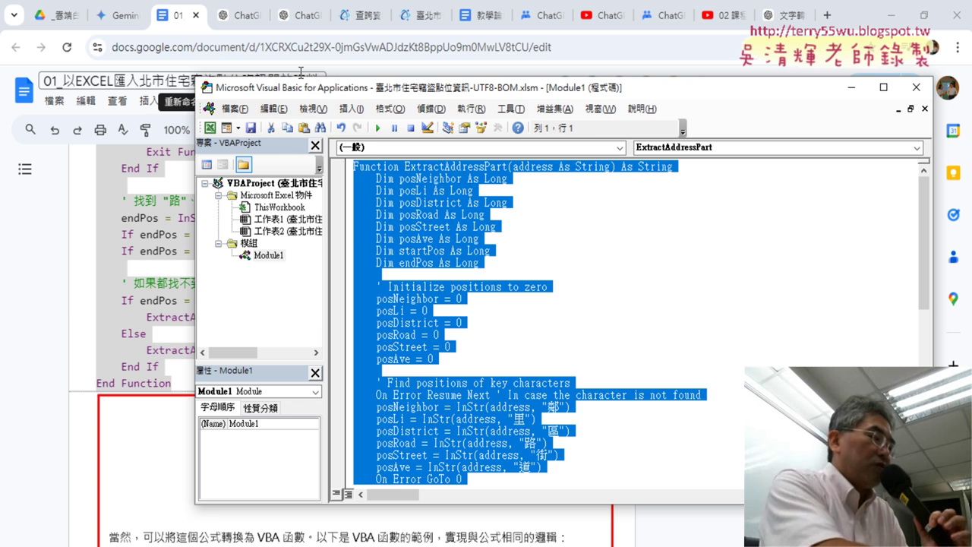
{"action": "key", "text": "ctrl+v"}
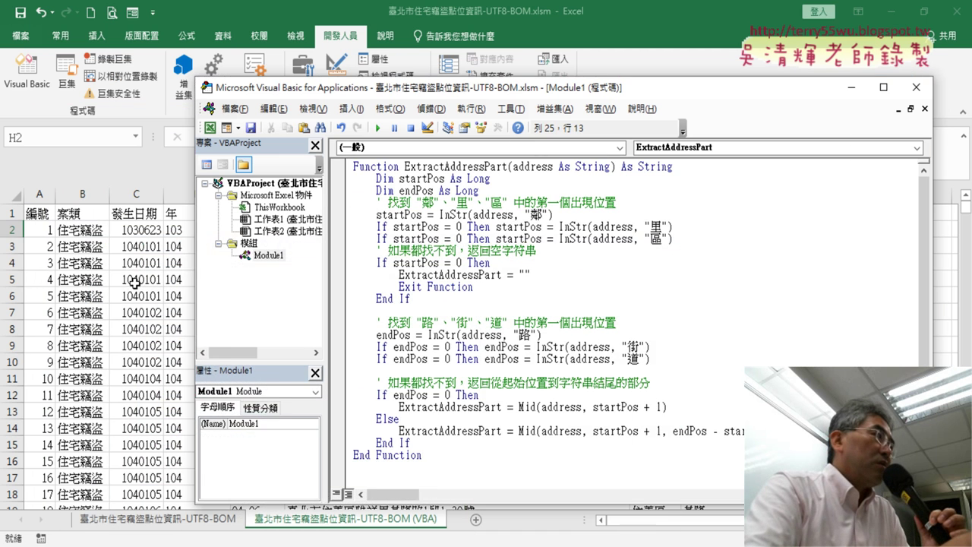
- Re-enter H2's formula in the worksheet so it recalculates and returns 廈門
{"action": "left_click", "coordinate": [134, 283]}
{"action": "left_click", "coordinate": [715, 229]}
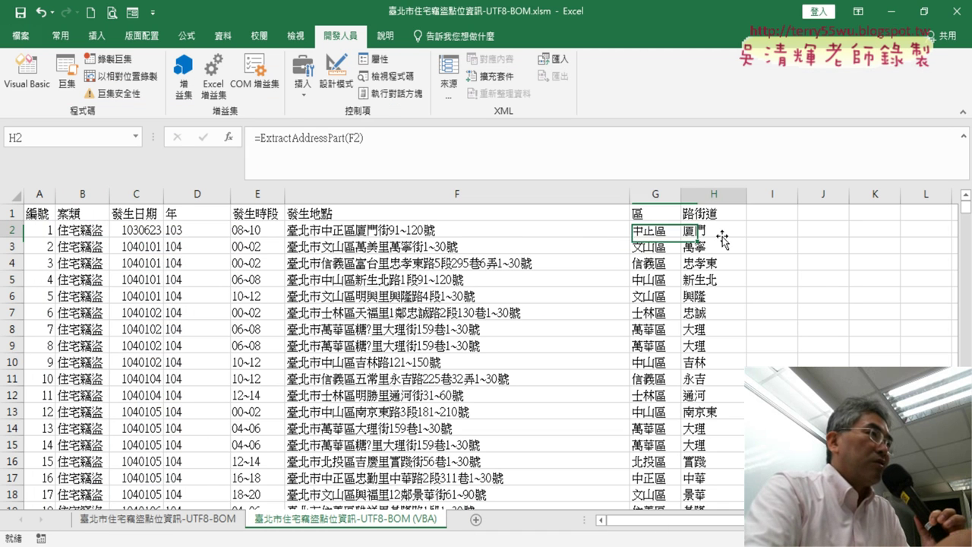
{"action": "left_click", "coordinate": [298, 137]}
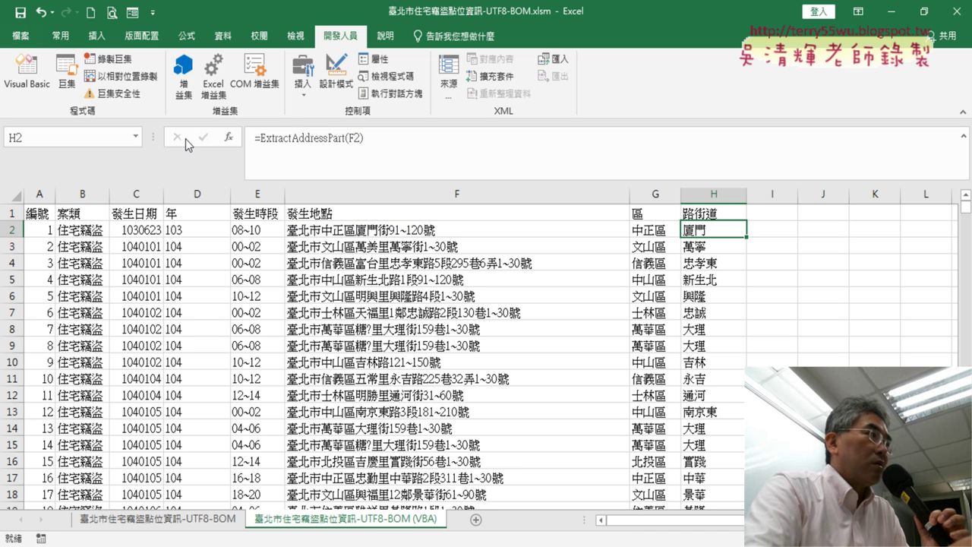
{"action": "left_click", "coordinate": [230, 142]}
{"action": "left_click", "coordinate": [203, 137]}
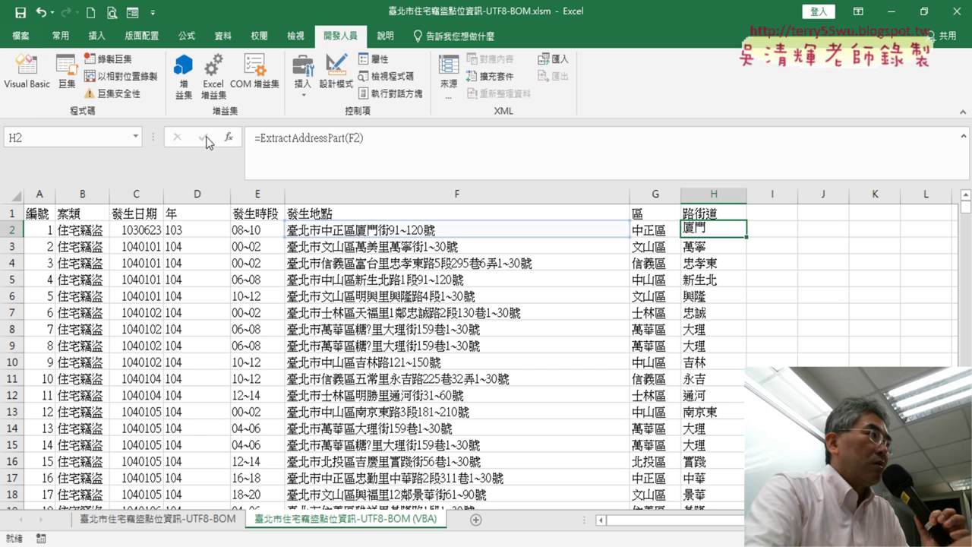